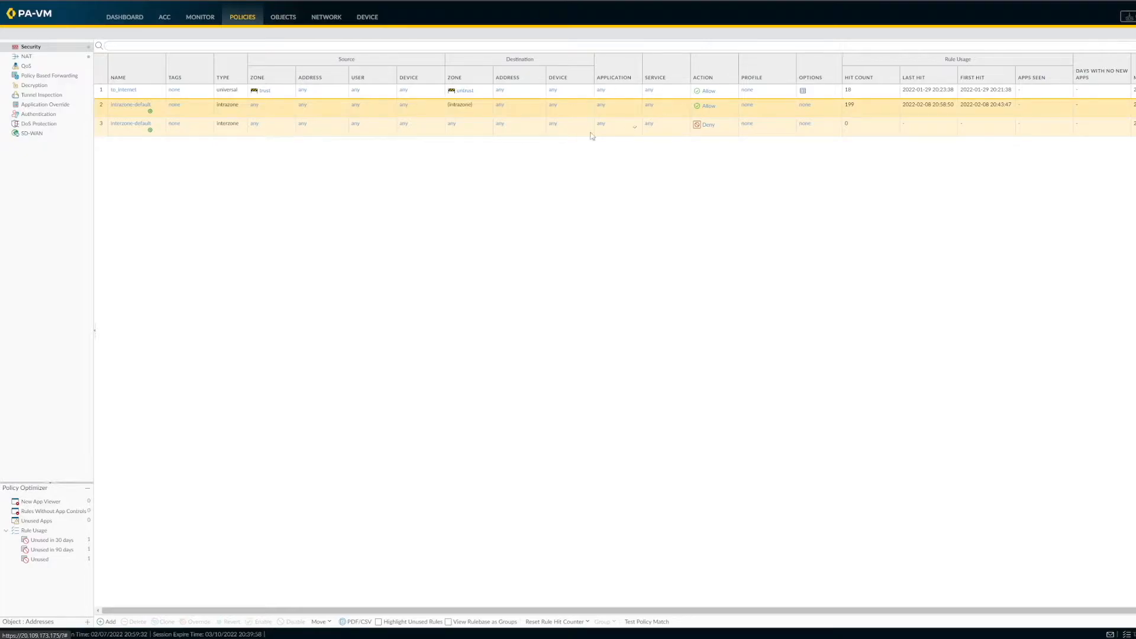
Step: Show the NAT policy rules of the PA-VM firewall
left_click(50, 57)
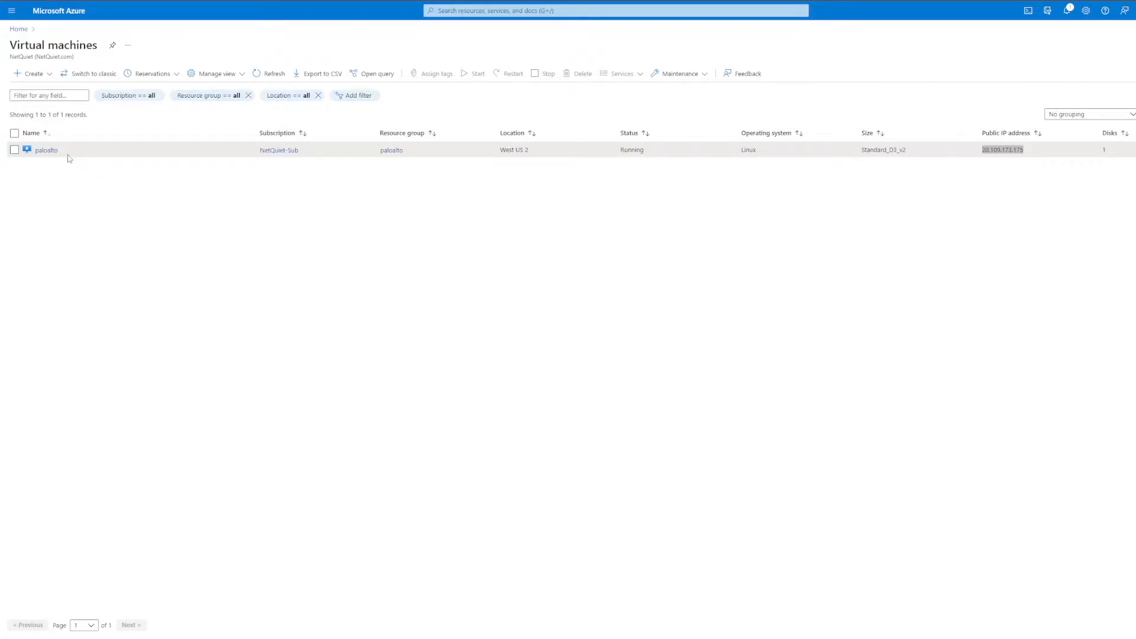
Step: Switch to Microsoft Azure and show the paloalto-netquietpa-eth2 interface in the networking settings of the paloalto virtual machine
left_click(55, 153)
left_click(55, 153)
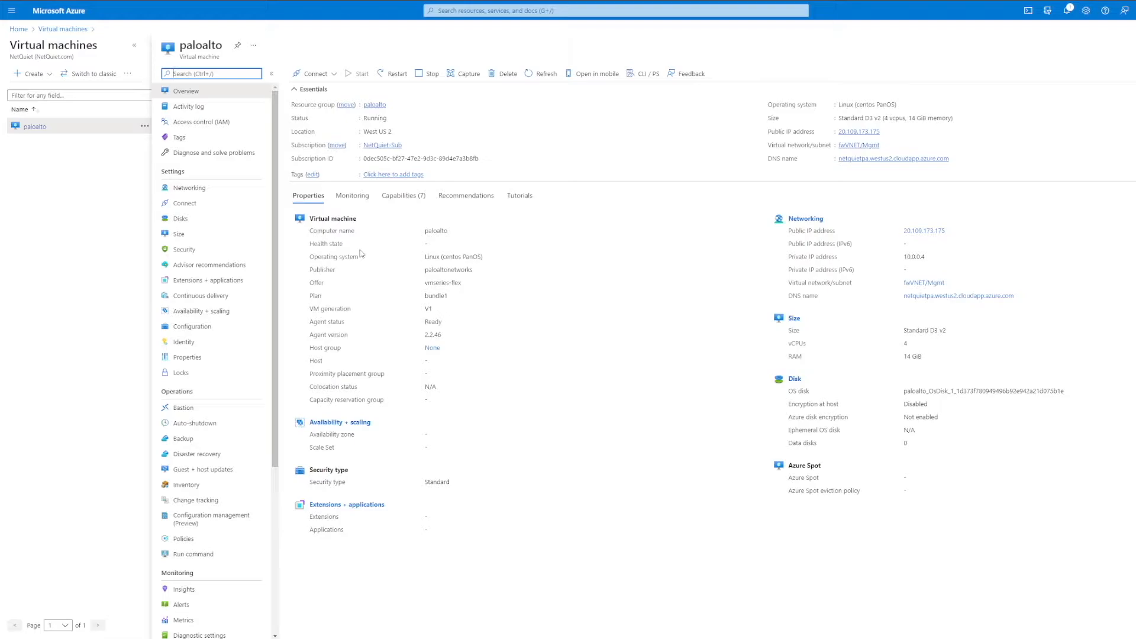
left_click(199, 194)
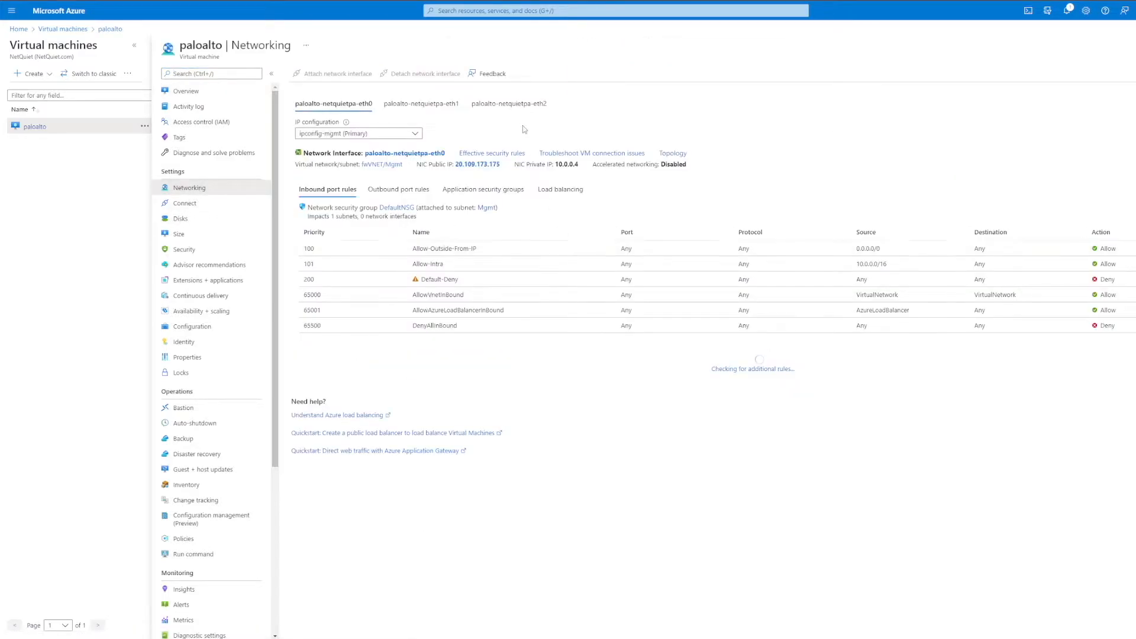
left_click(521, 107)
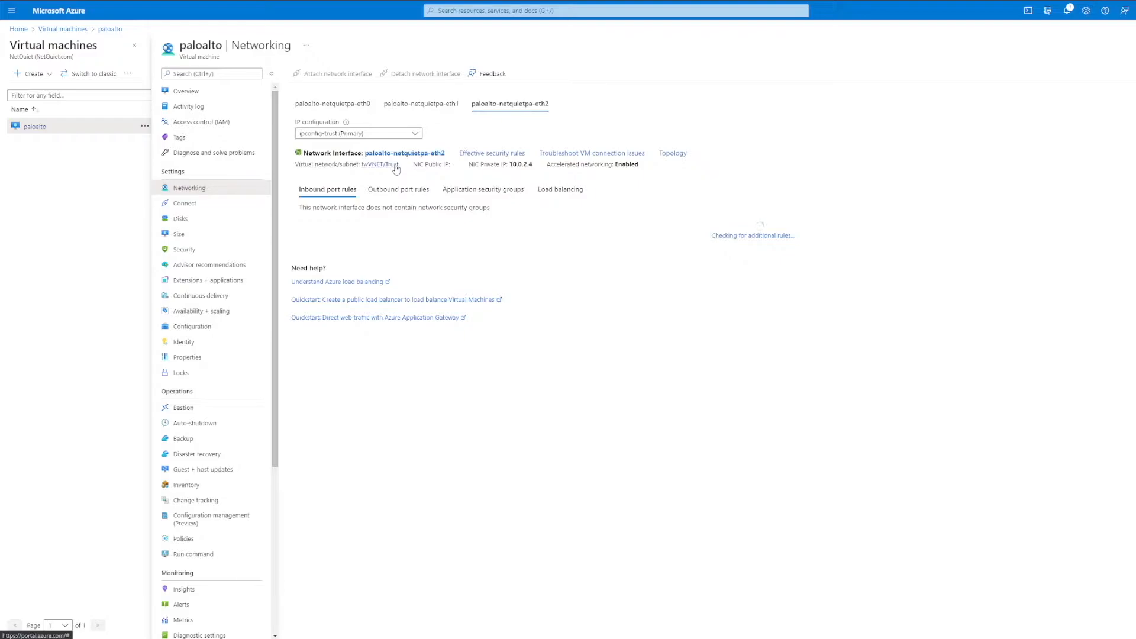
Step: Search the Azure services for route tables and open the Route tables service
left_click(519, 11)
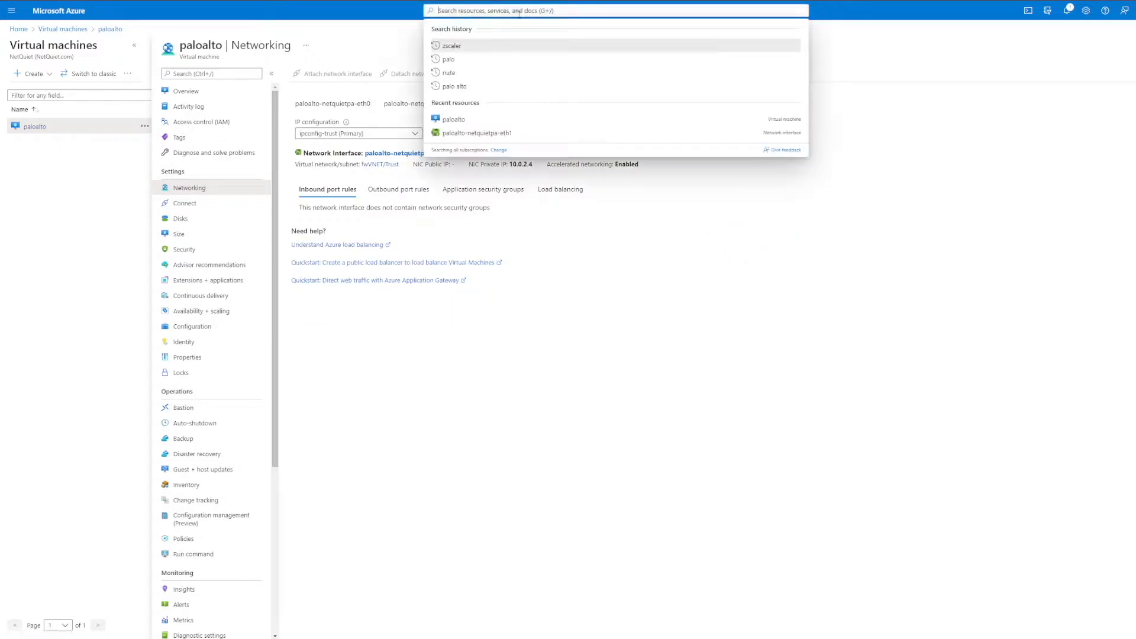
type("r")
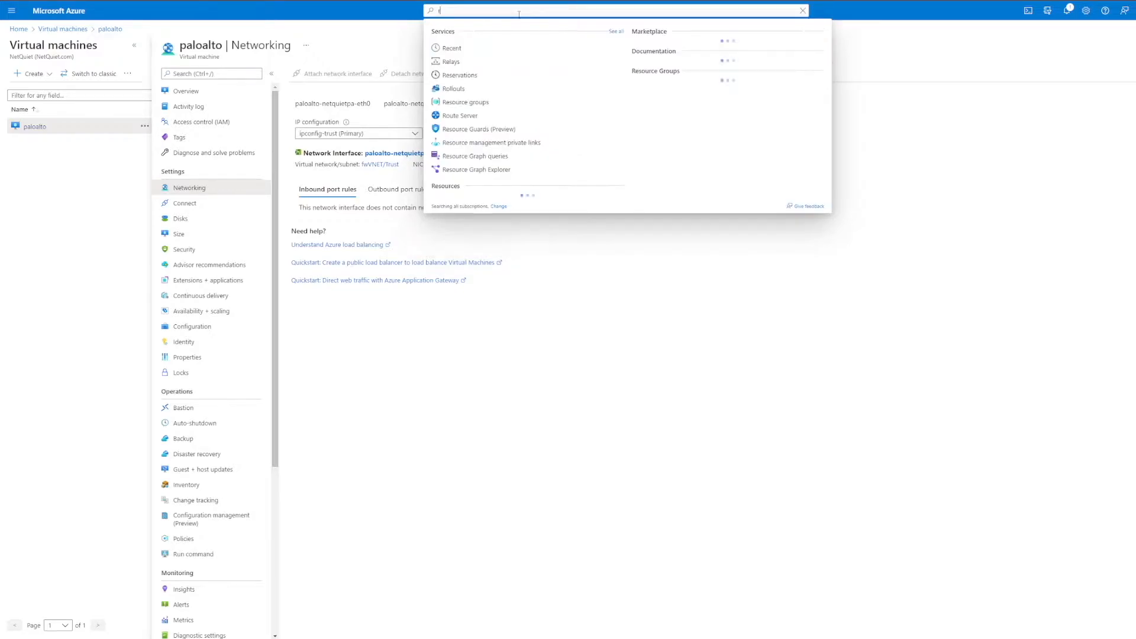
type("oute tab")
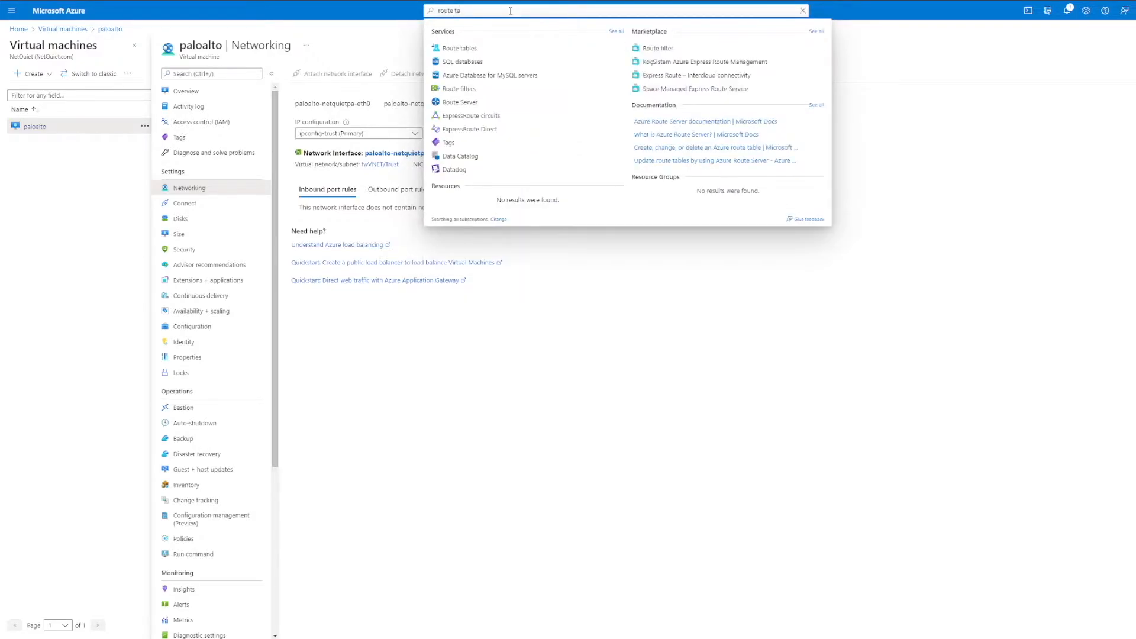
left_click(477, 49)
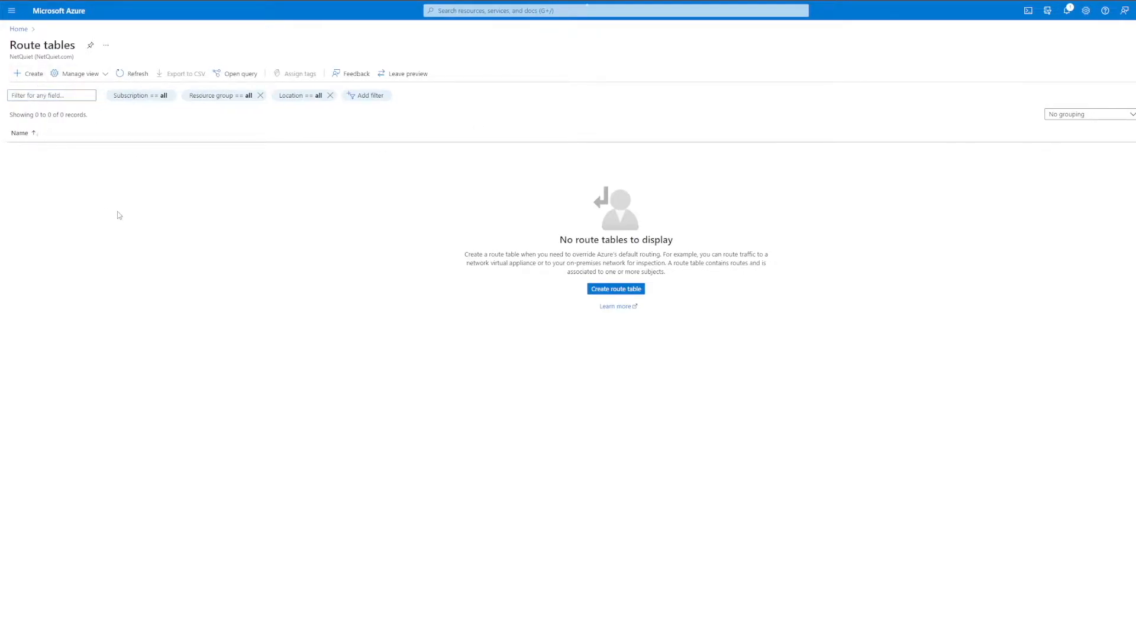
Step: Create and deploy a route table named trust in the paloalto resource group, with gateway route propagation set to No
left_click(30, 73)
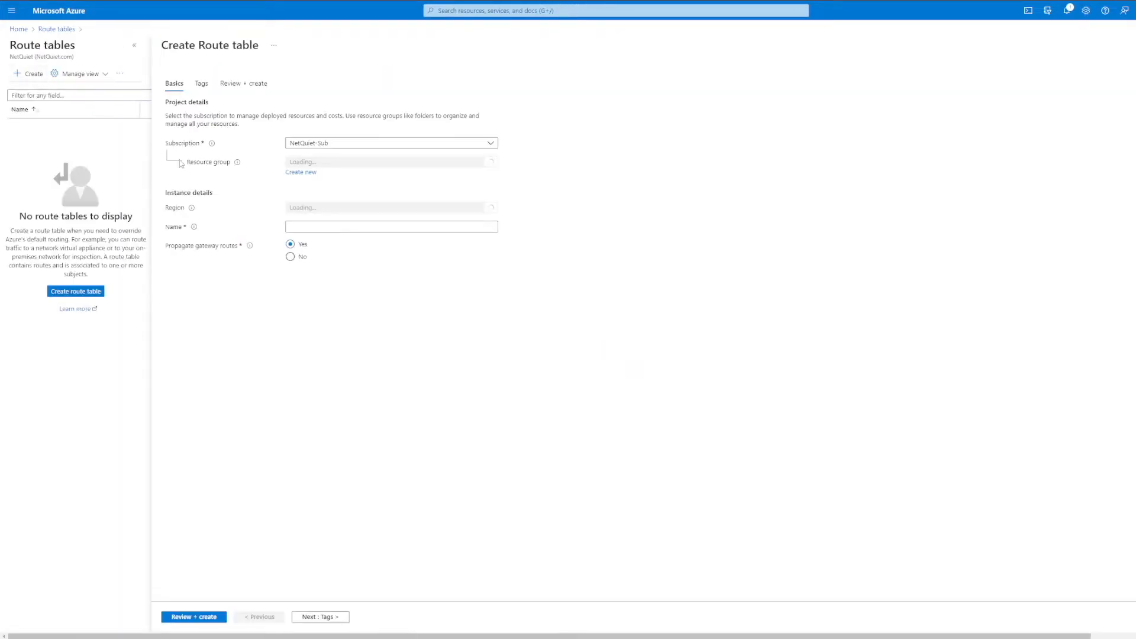
left_click(326, 164)
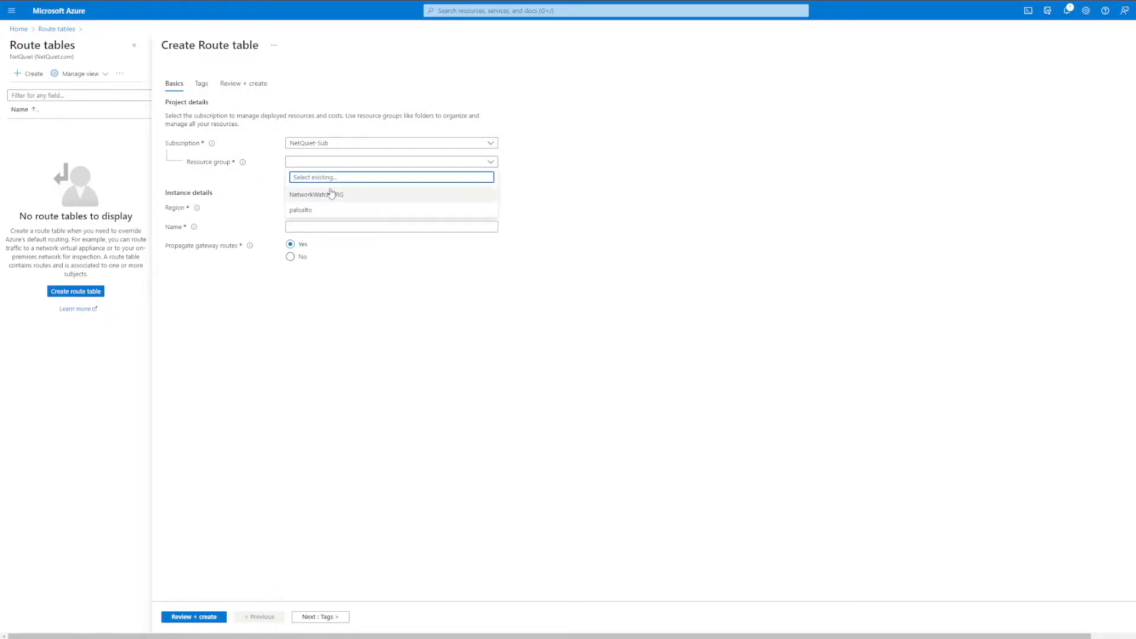
left_click(318, 212)
left_click(330, 230)
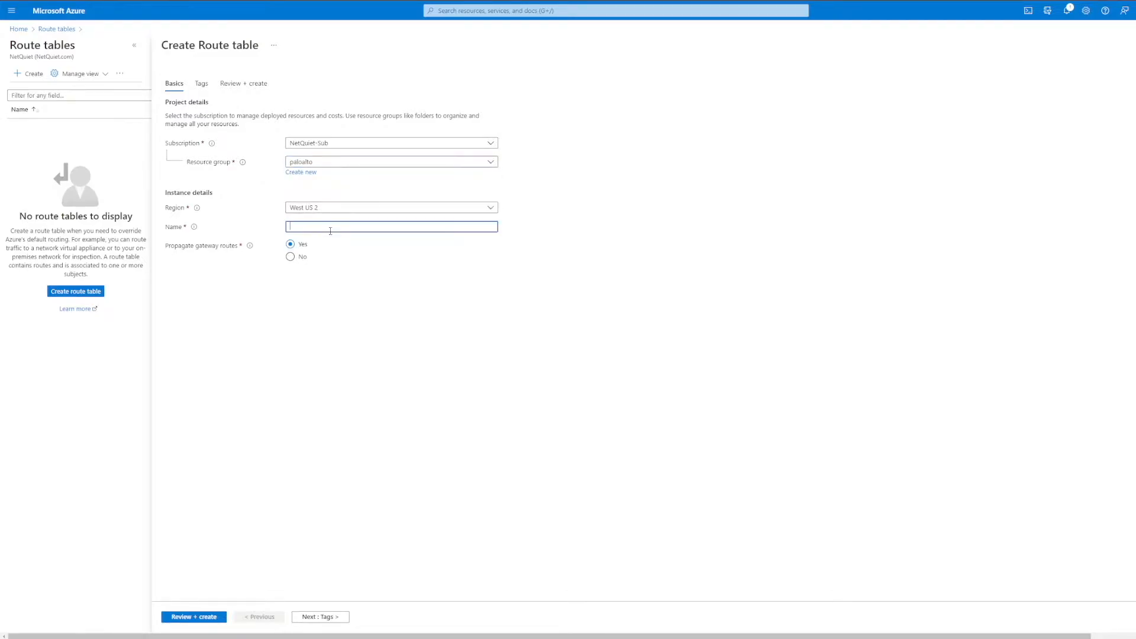
type("trust")
left_click(294, 259)
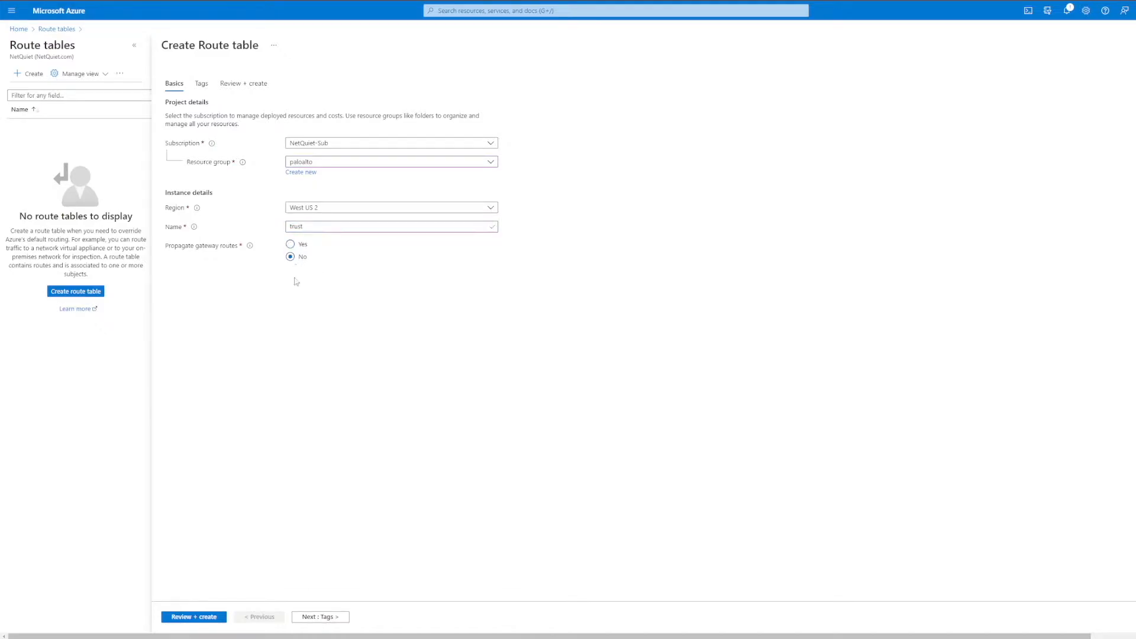
left_click(207, 620)
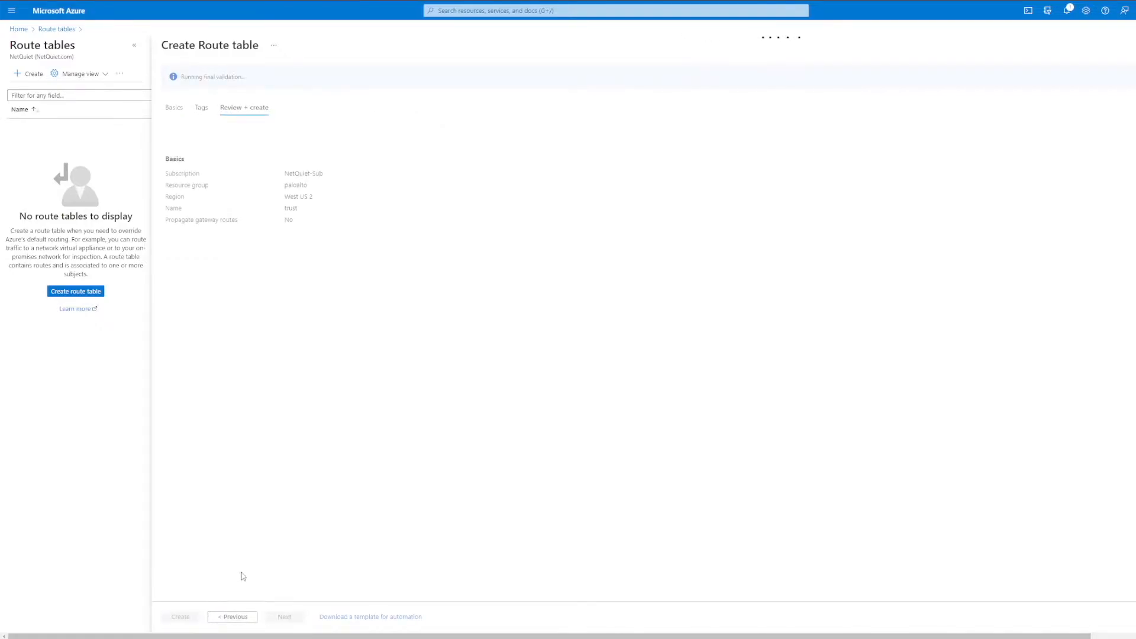
left_click(180, 616)
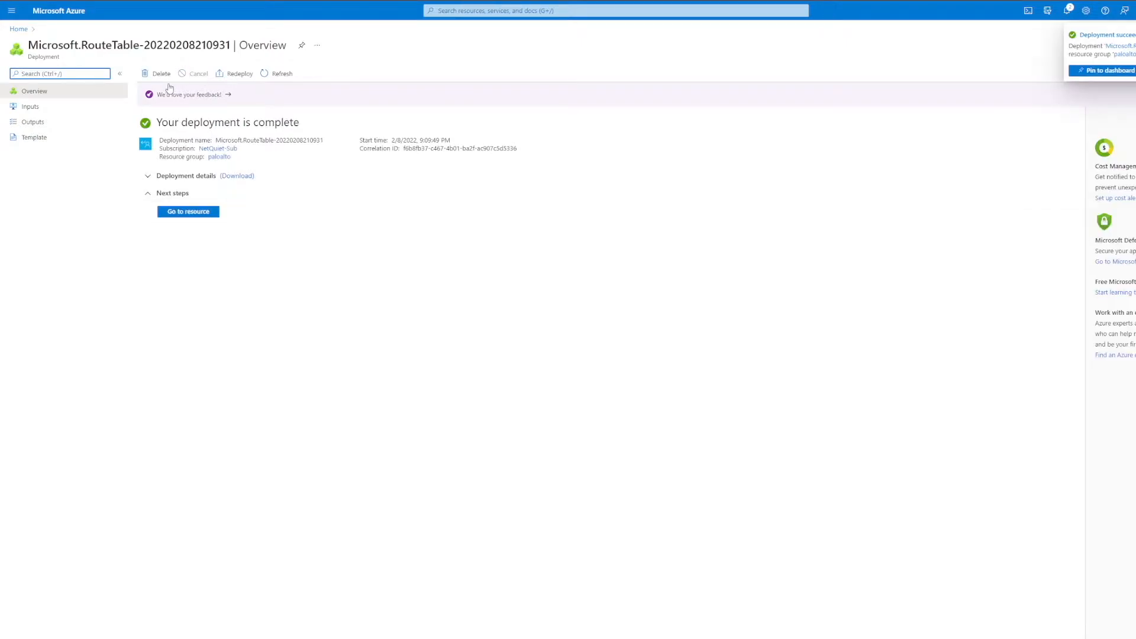
Step: Add a route named trust to the new route table with prefix 0.0.0.0/0, next hop type Virtual appliance and next hop address 10.0.2.4
left_click(197, 214)
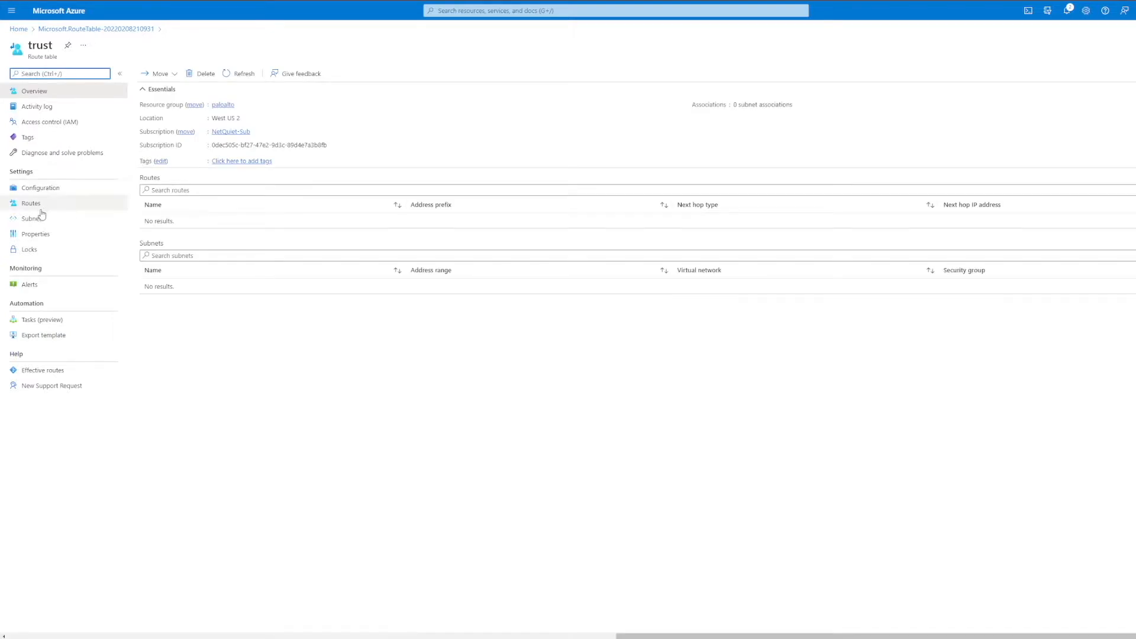
left_click(34, 205)
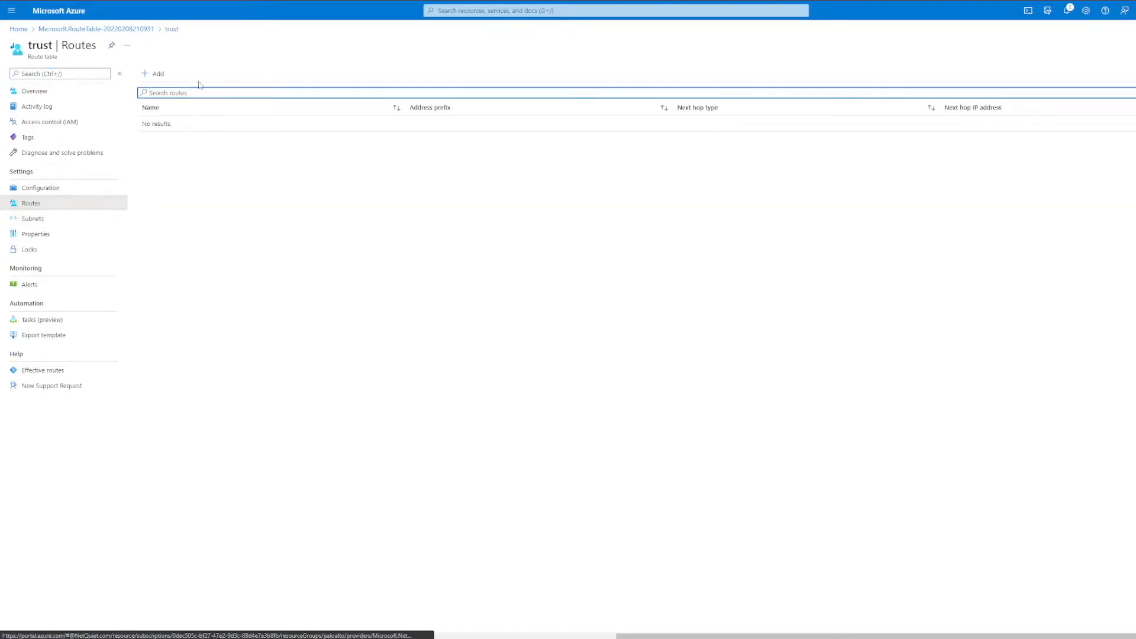
left_click(153, 74)
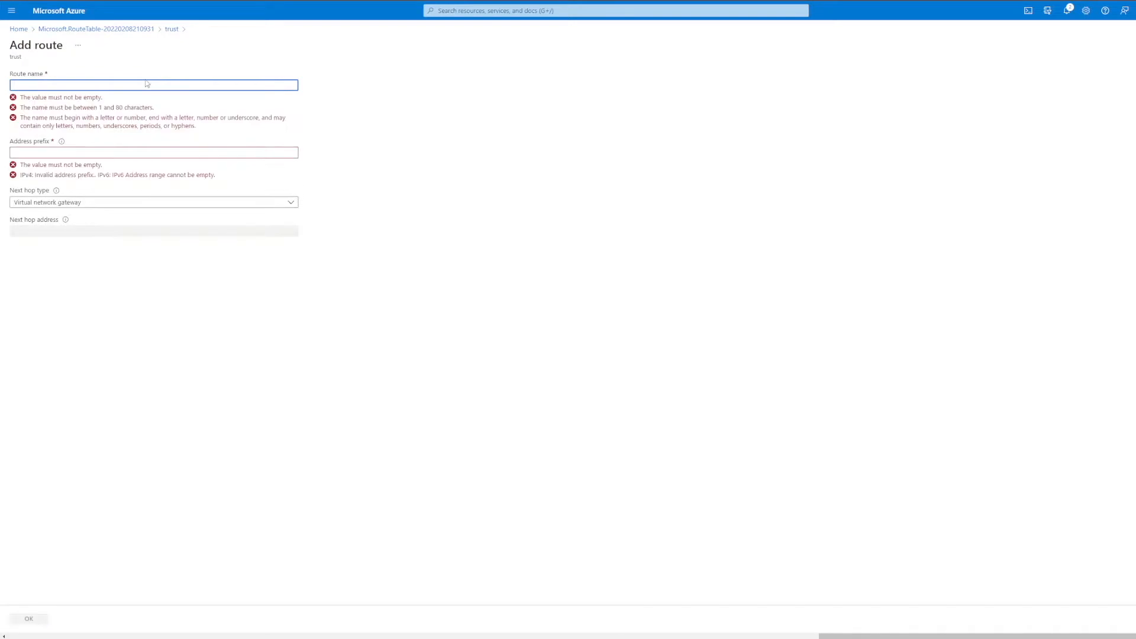
type("trust")
left_click(126, 113)
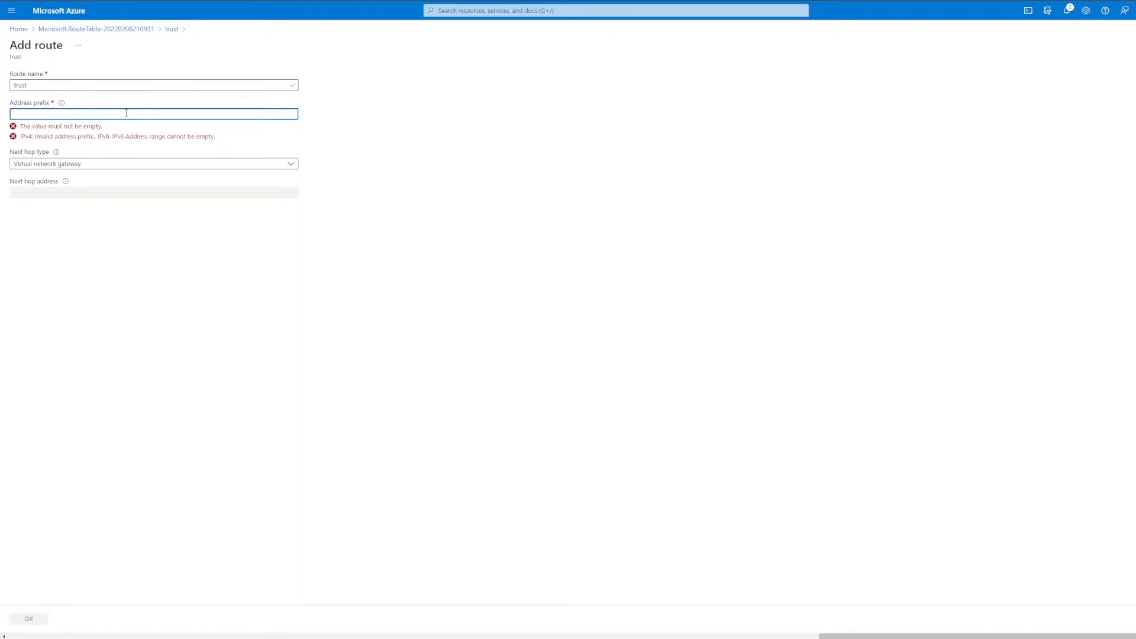
type("0.0.0.0/0")
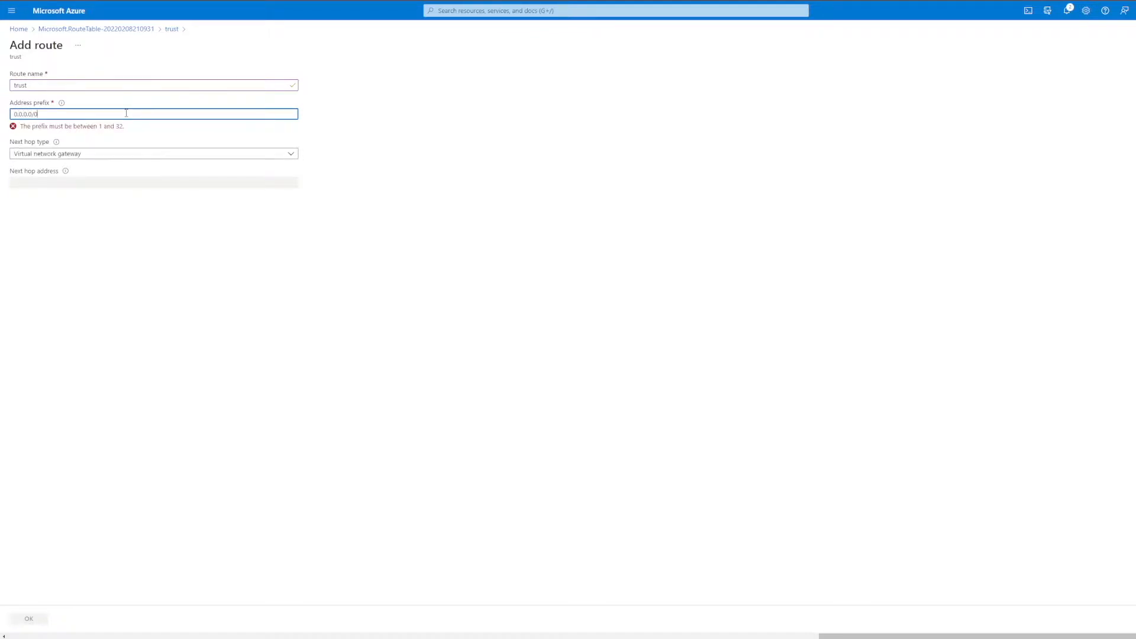
left_click(103, 144)
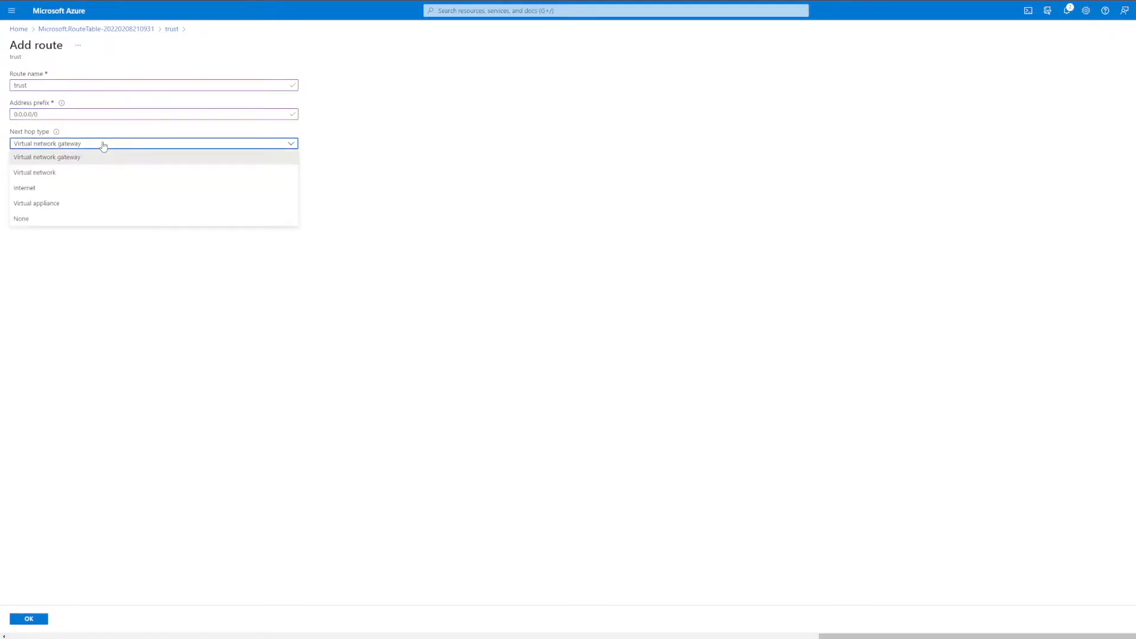
left_click(70, 204)
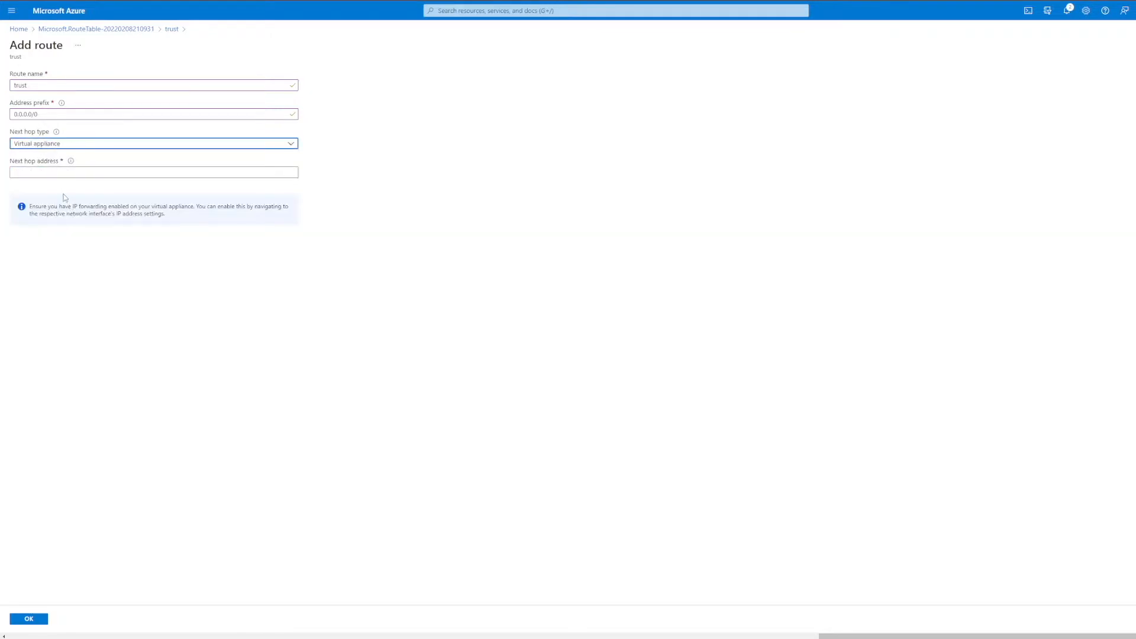
left_click(57, 175)
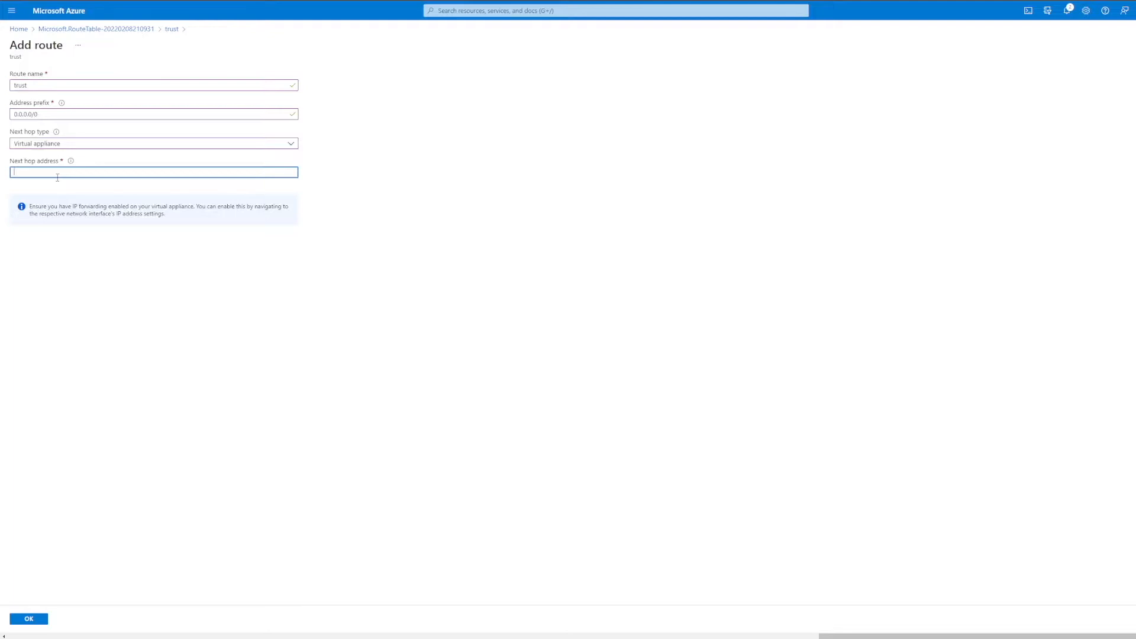
type("10")
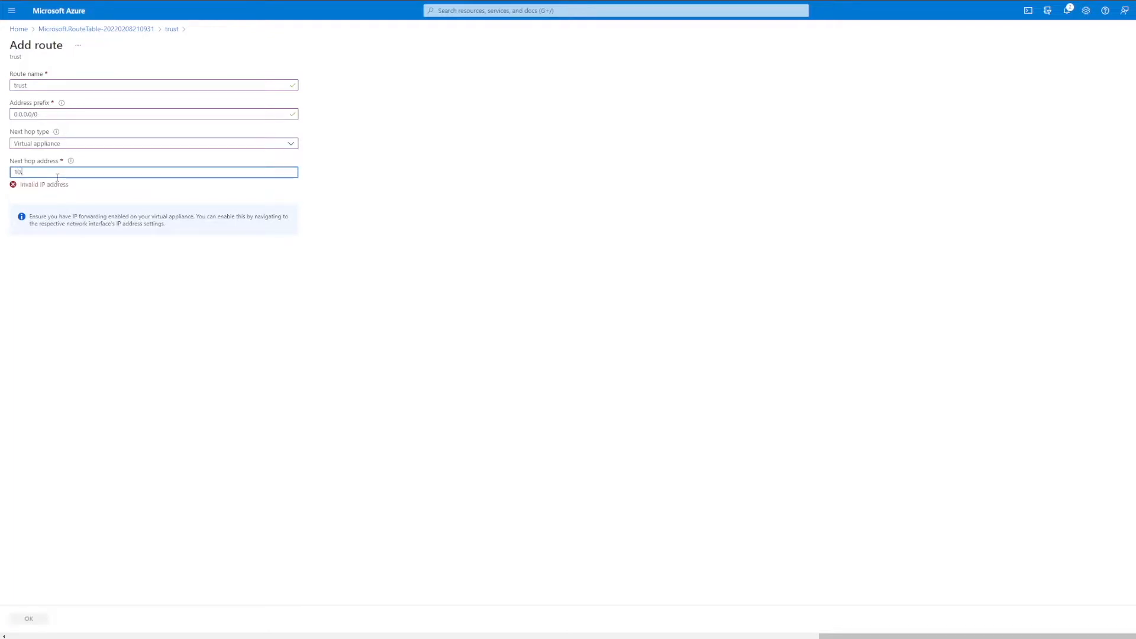
type(".0.2.4")
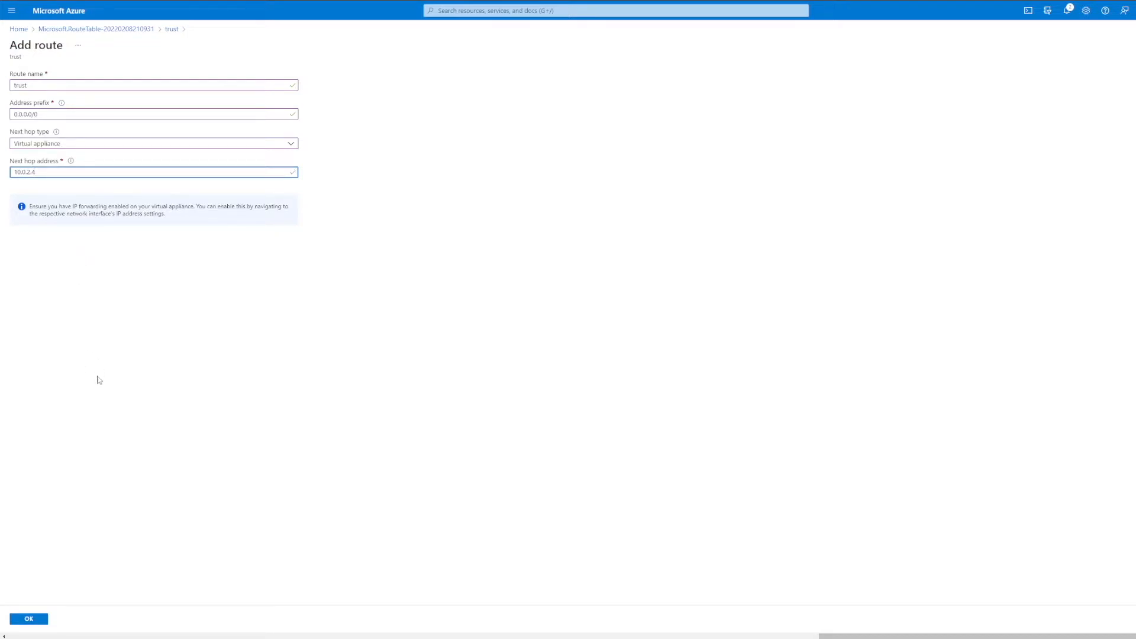
left_click(37, 619)
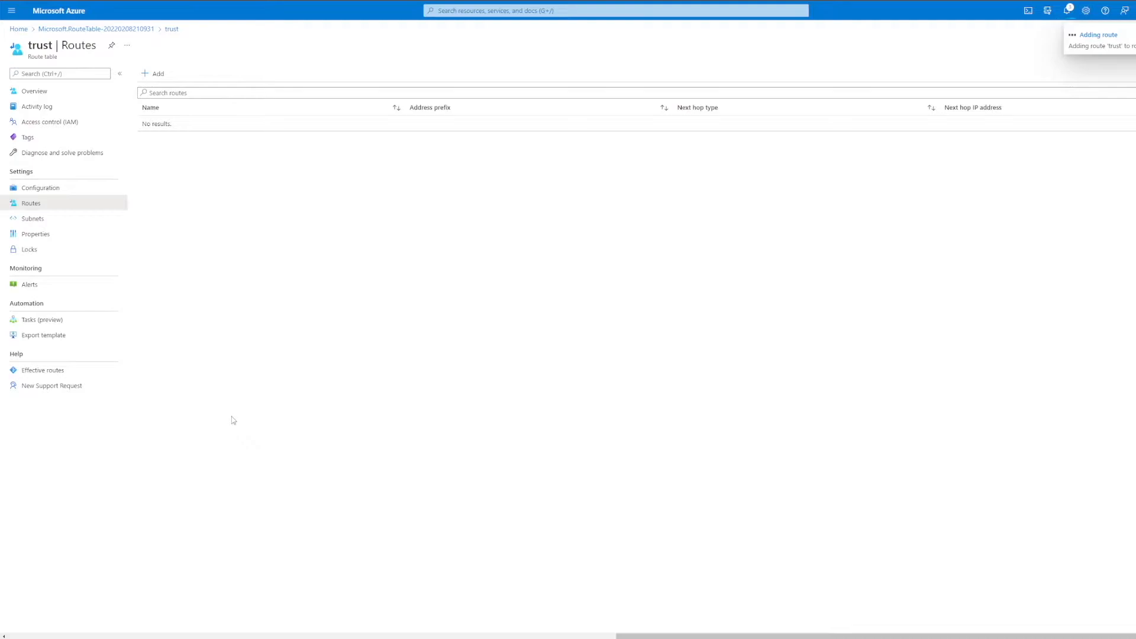
Step: Open the subnets of the fwVNET virtual network, reached through the paloalto virtual machine's paloalto-netquietpa-eth2 interface
left_click(467, 11)
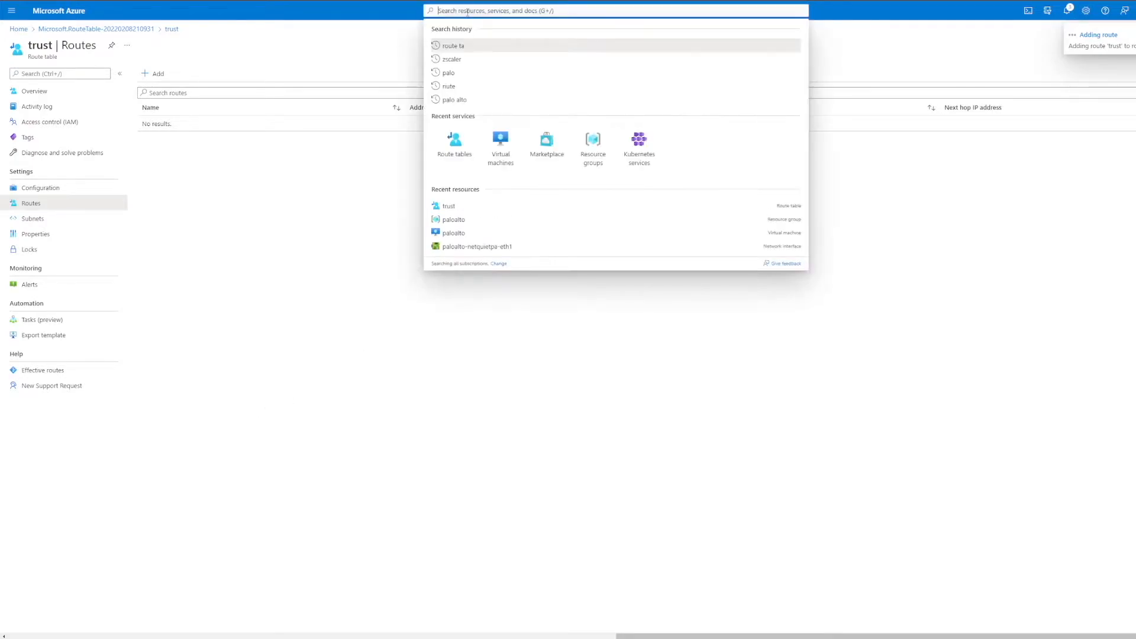
left_click(505, 153)
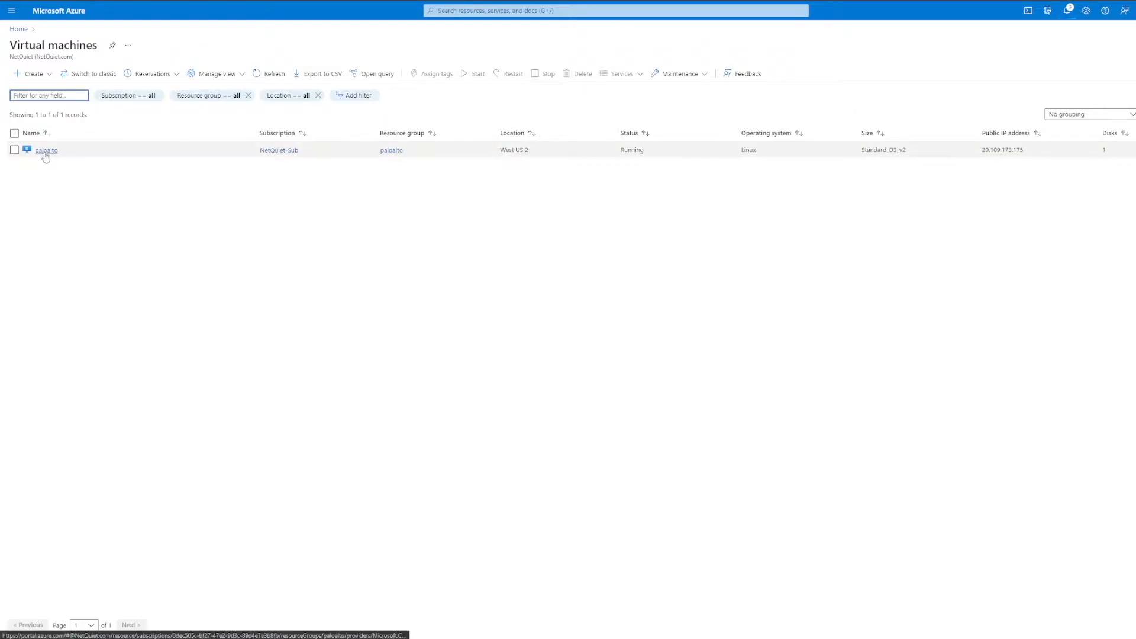
left_click(37, 151)
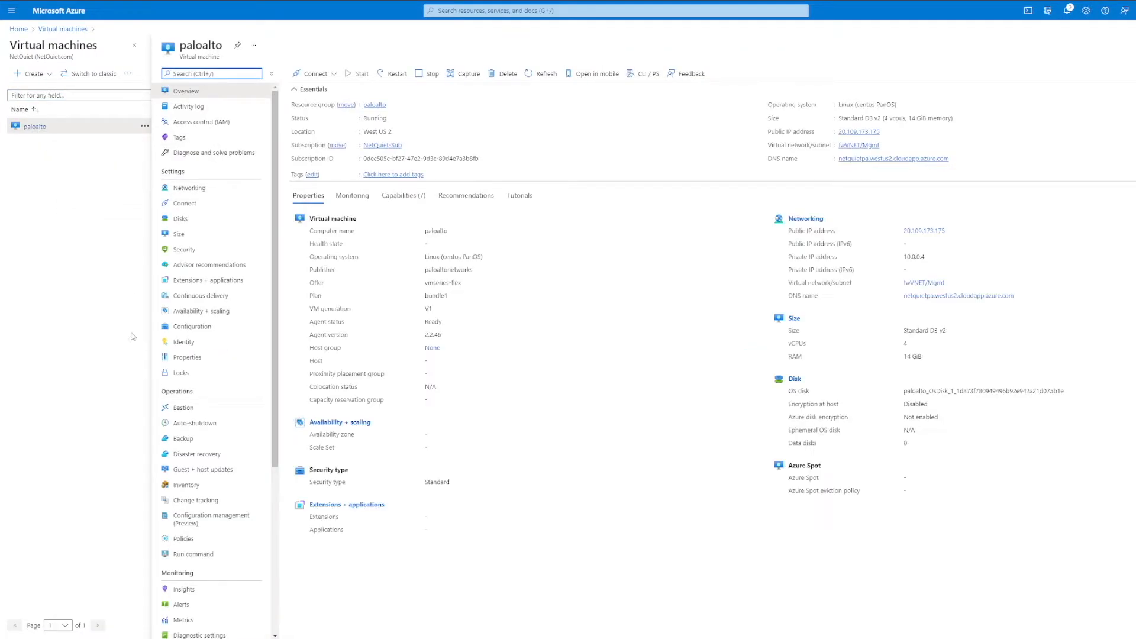
left_click(187, 191)
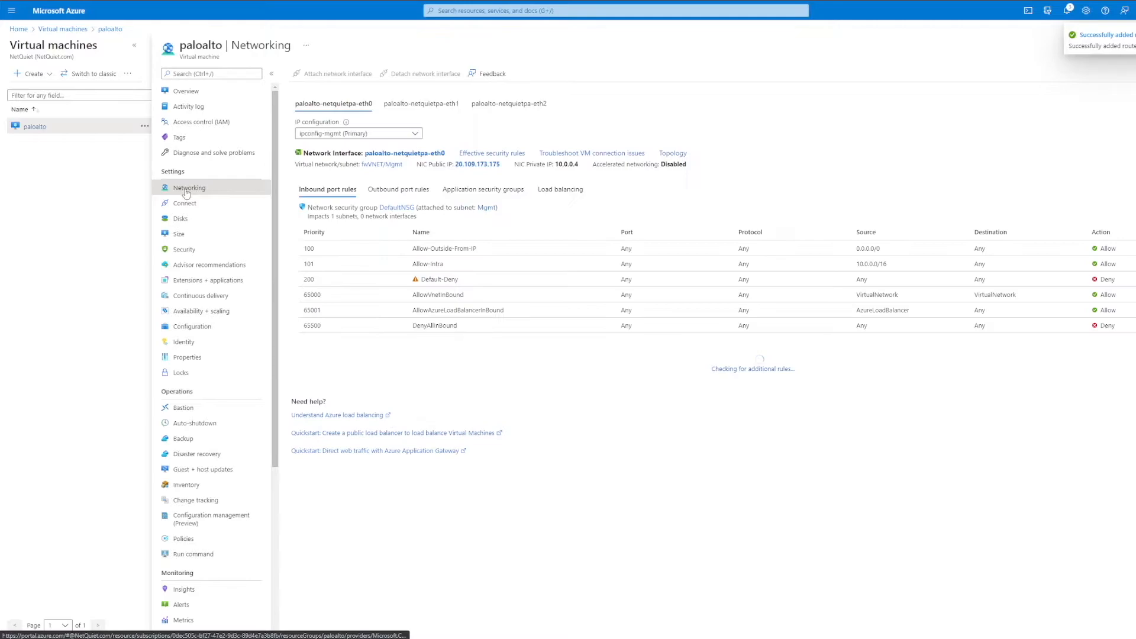
left_click(496, 106)
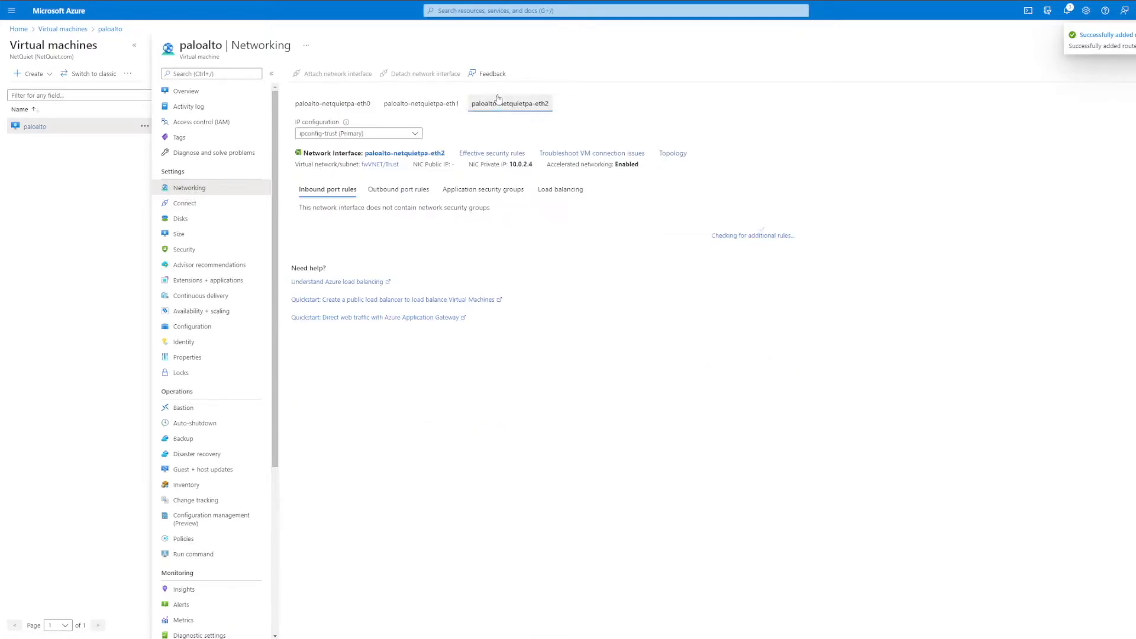
left_click(380, 165)
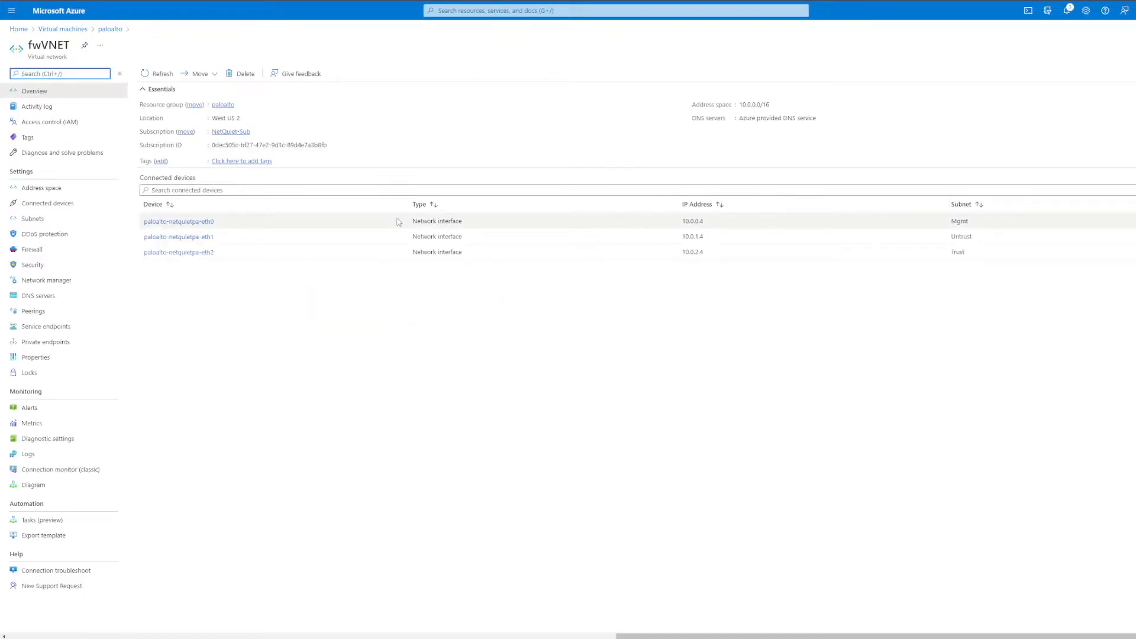
left_click(41, 220)
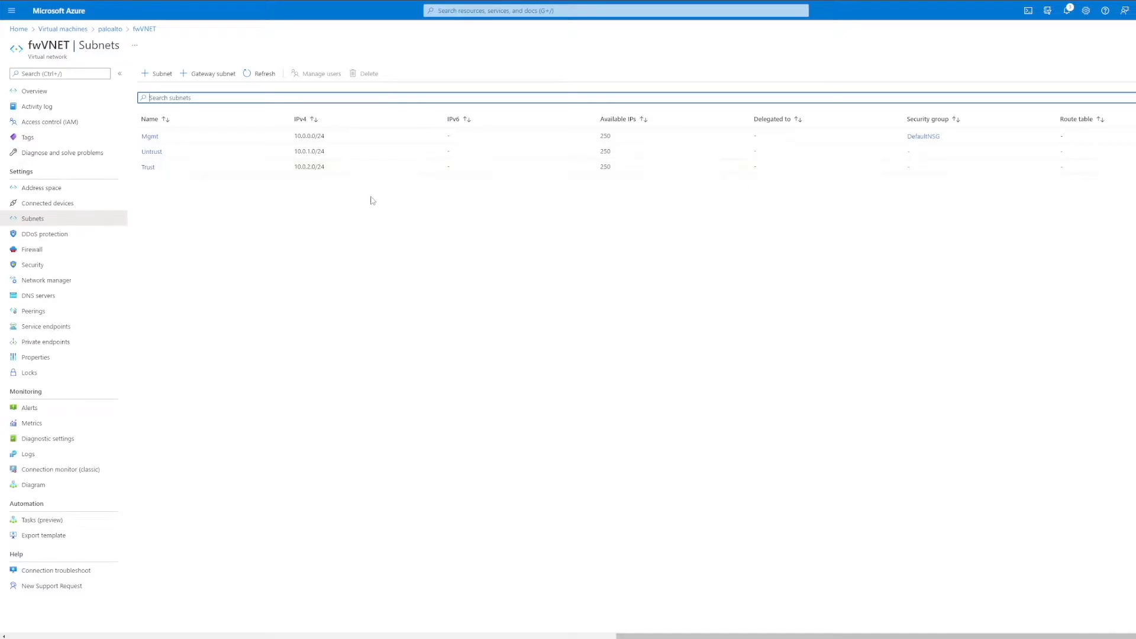
Step: Assign the trust route table to the Trust subnet and save the subnet
left_click(148, 170)
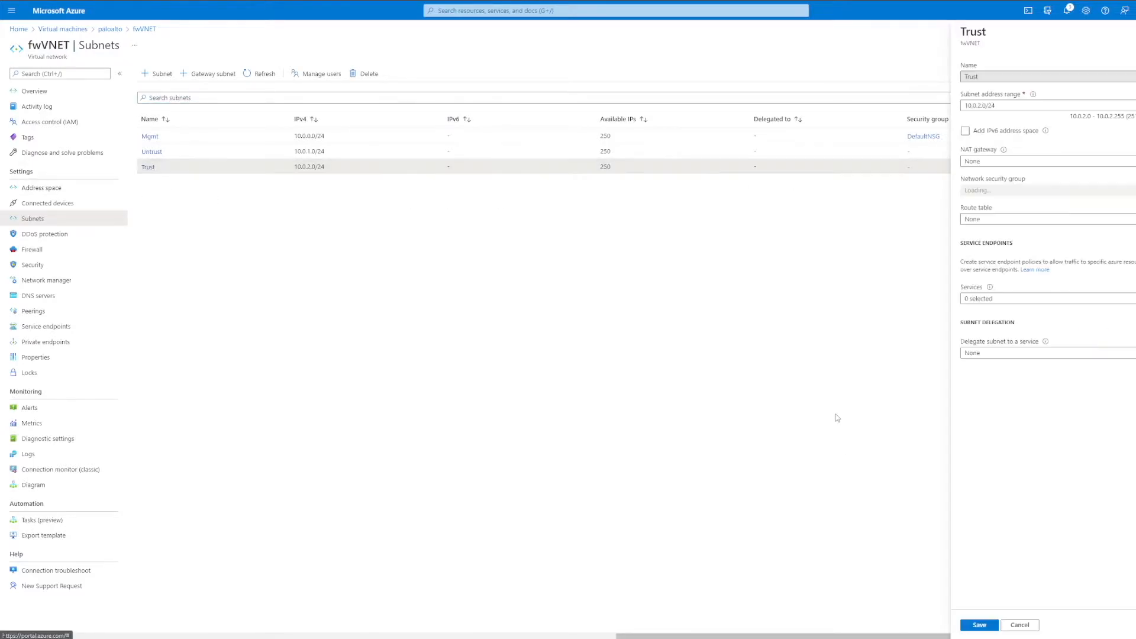
left_click(986, 224)
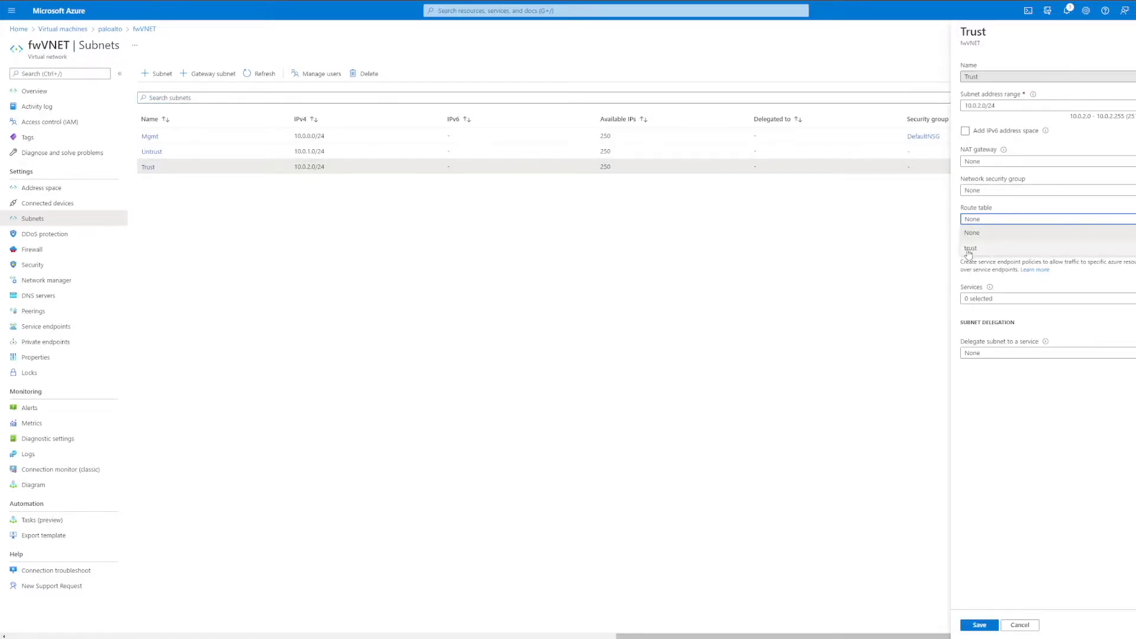
left_click(970, 248)
left_click(980, 626)
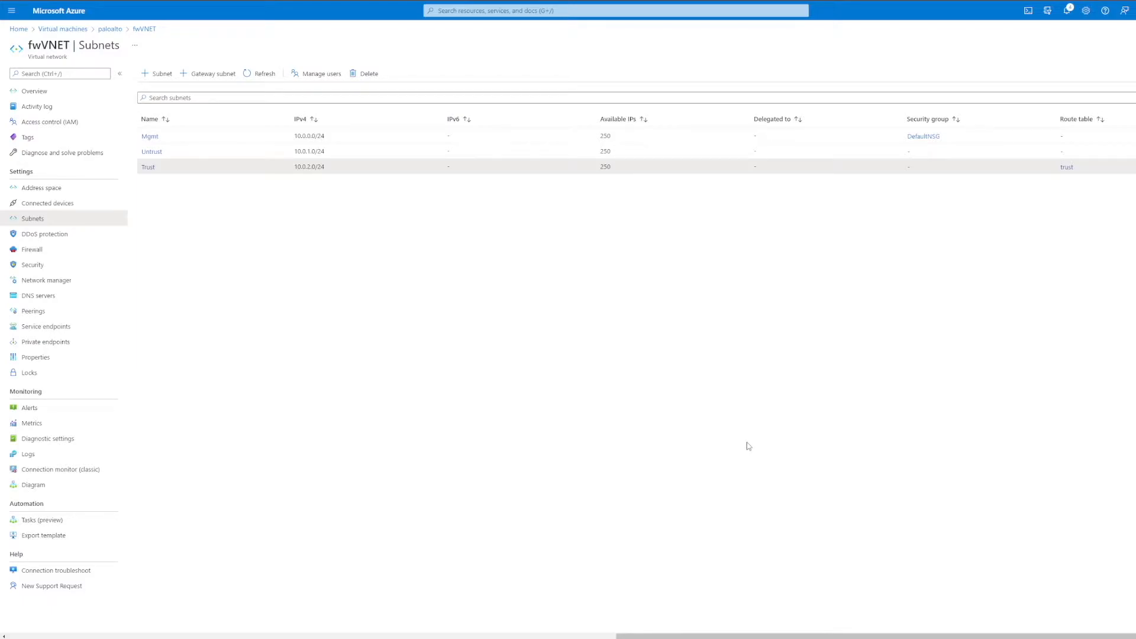
Step: Start creating a new Azure virtual machine named linux in the paloalto resource group
left_click(50, 29)
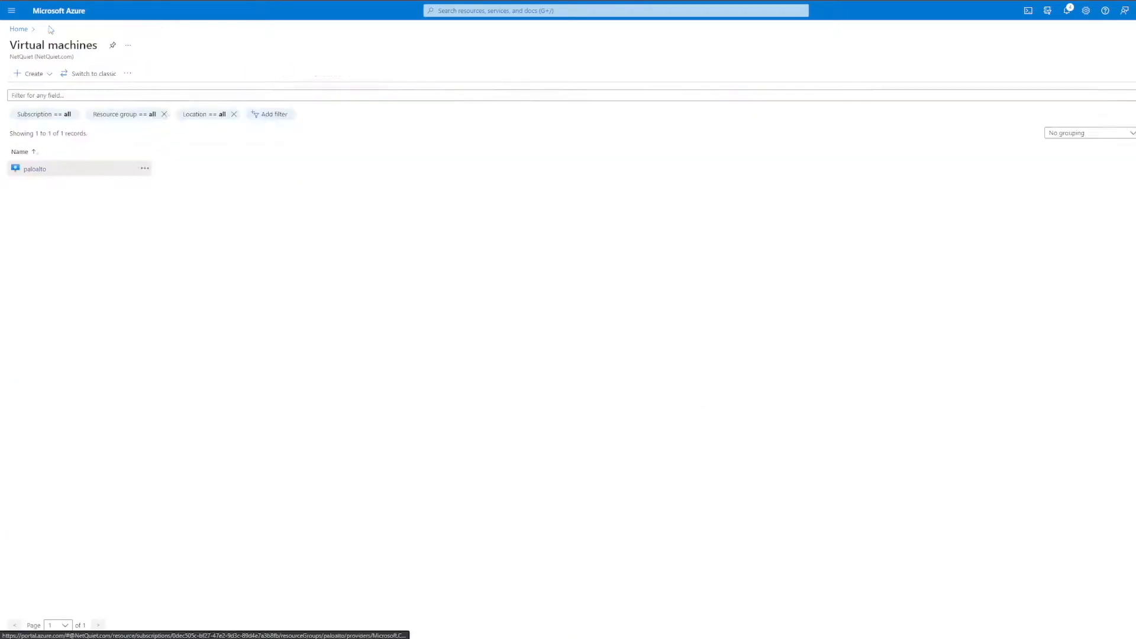
left_click(32, 74)
left_click(37, 92)
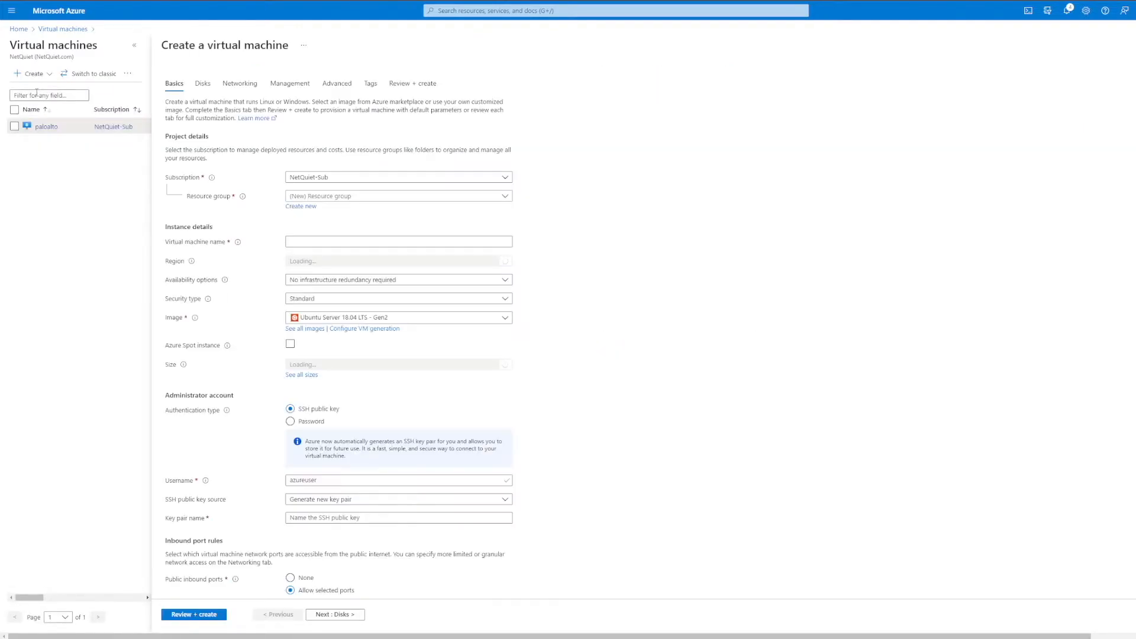
left_click(330, 198)
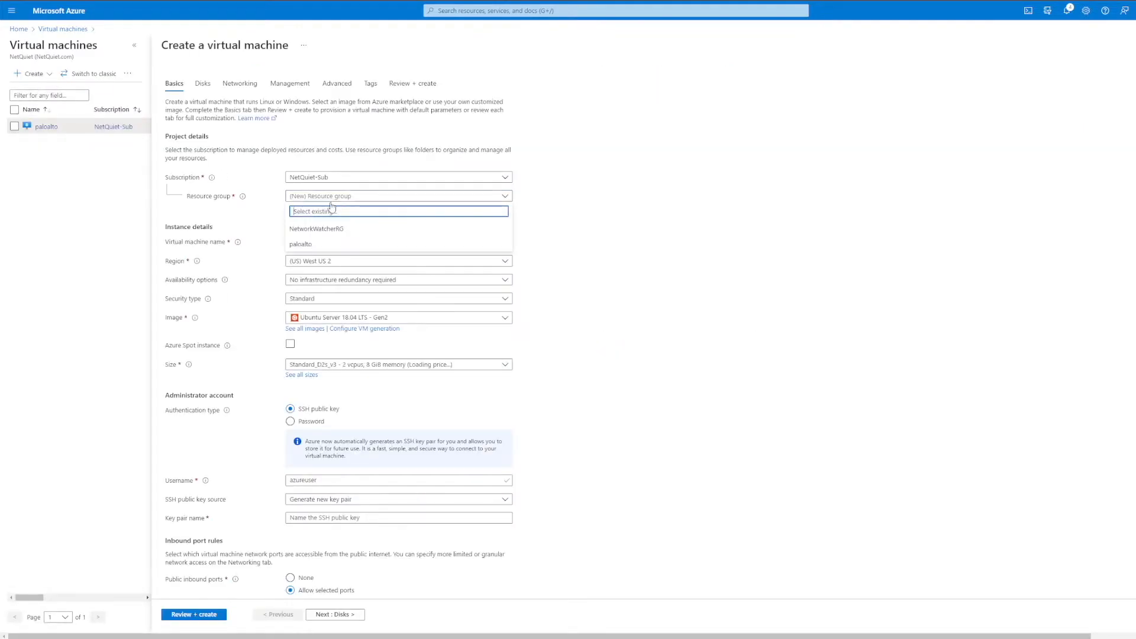
left_click(319, 244)
left_click(319, 242)
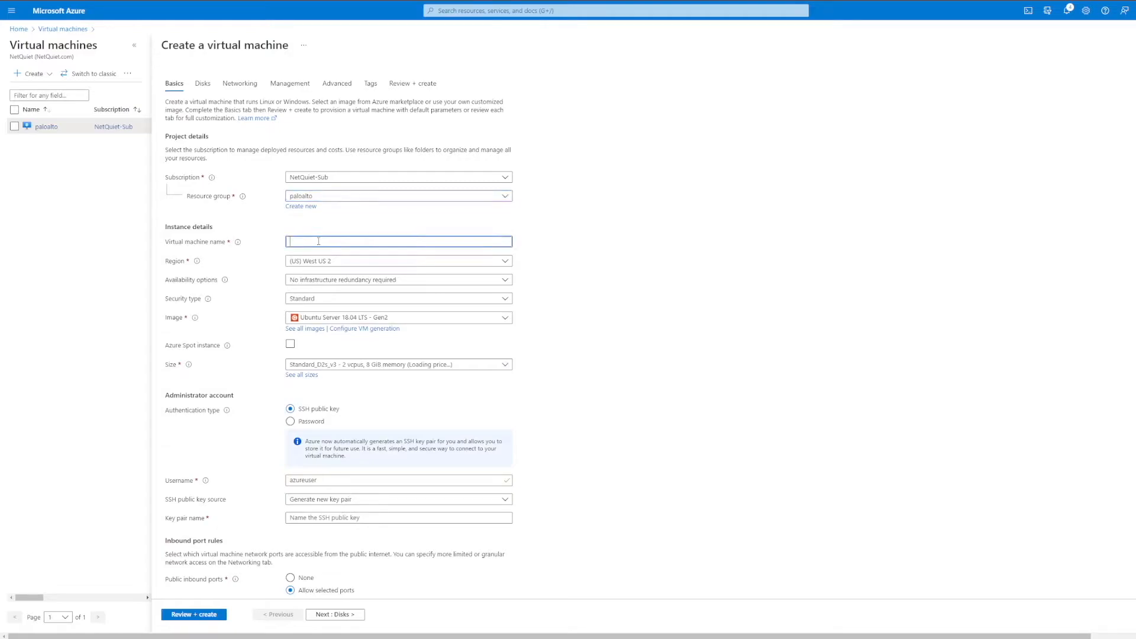
type("linux")
Step: Keep the linux machine's security type at Standard and select the Ubuntu Server 18.04 LTS - Gen2 image
left_click(350, 300)
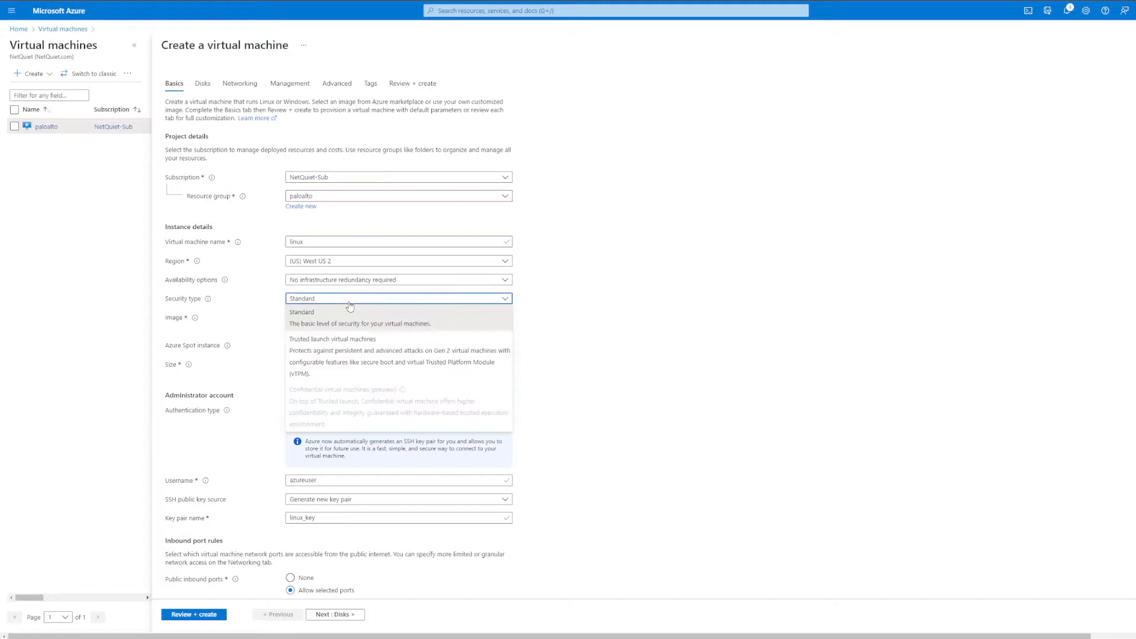
left_click(604, 321)
left_click(478, 323)
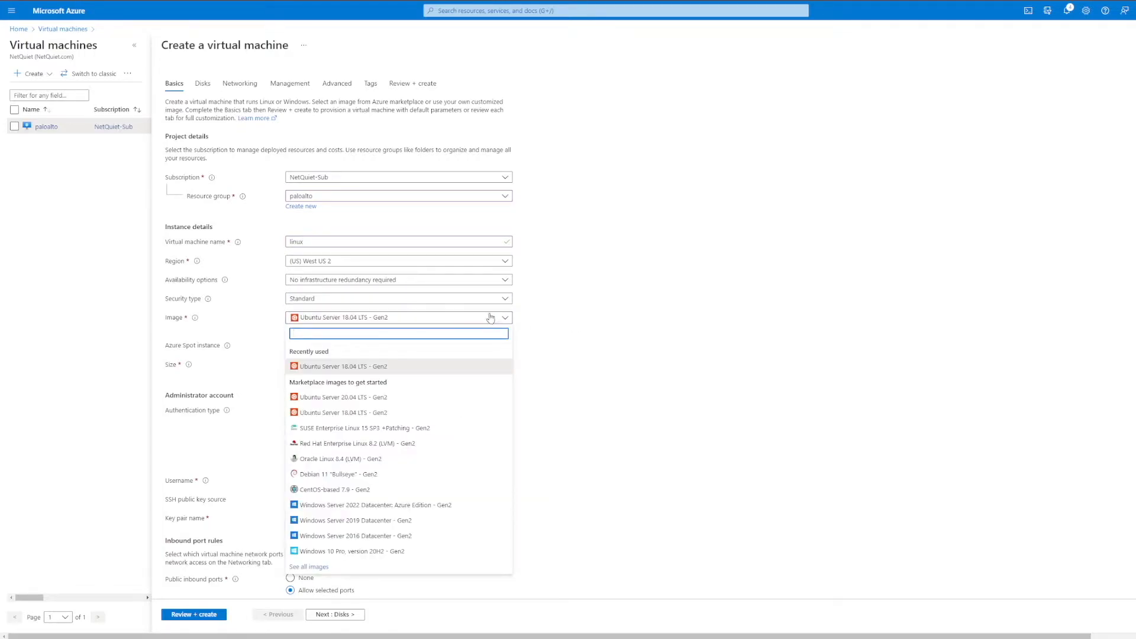
left_click(363, 370)
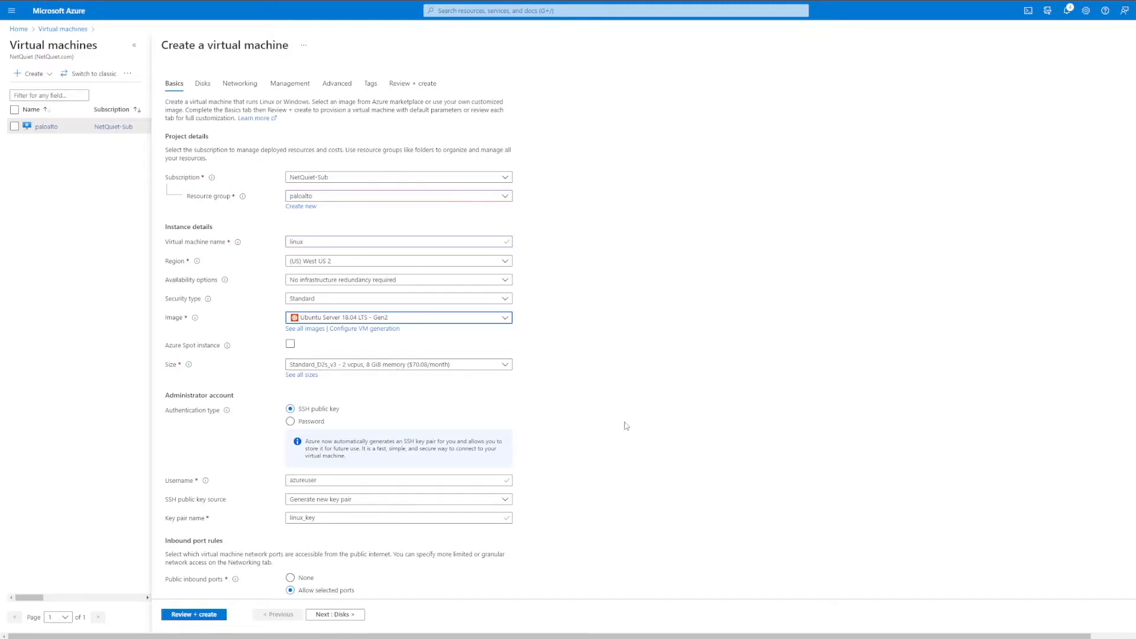
Step: Switch the administrator account to password authentication and enter the administrator username, the account password and its confirmation
scroll(626, 424, "down", 1)
left_click(316, 375)
left_click(322, 395)
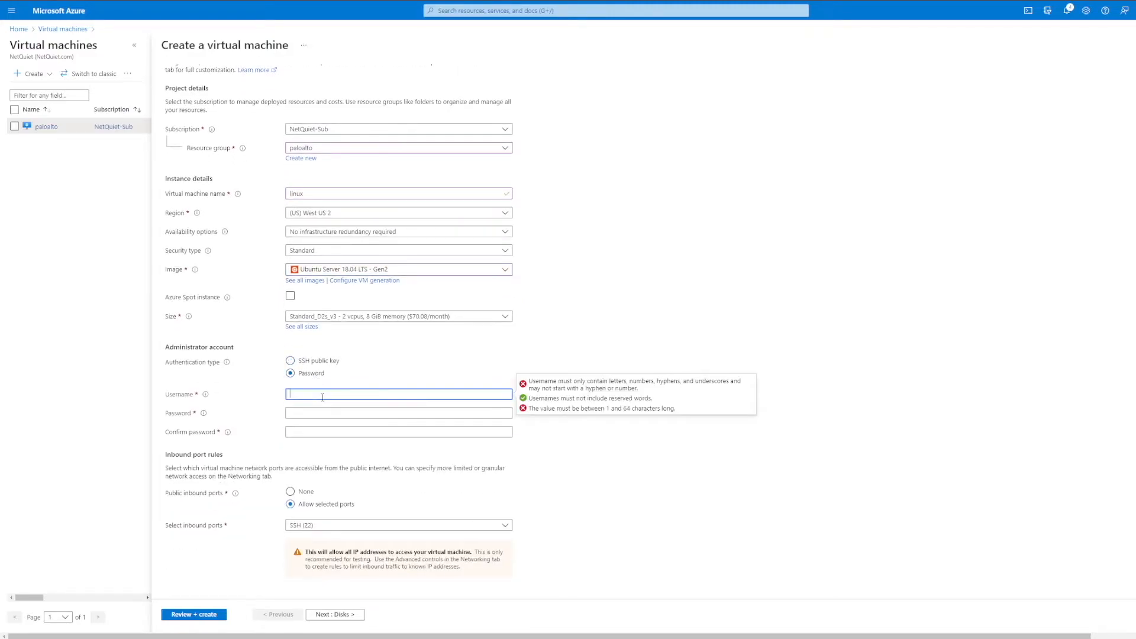
type("travis")
key("Tab")
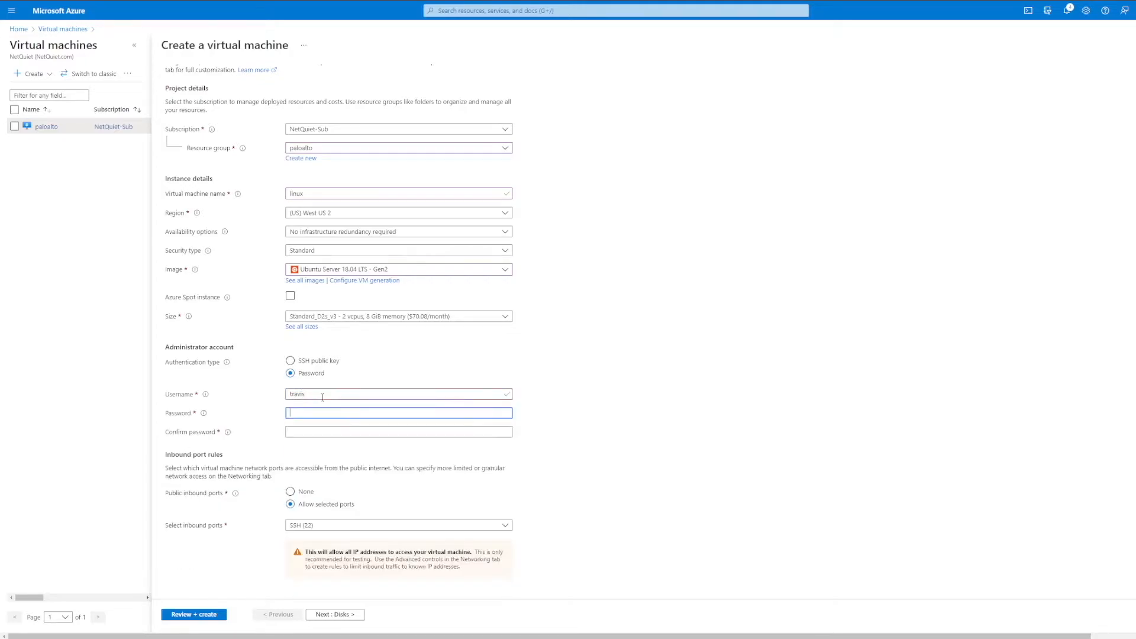
type("•••••••••••••••")
key("Tab")
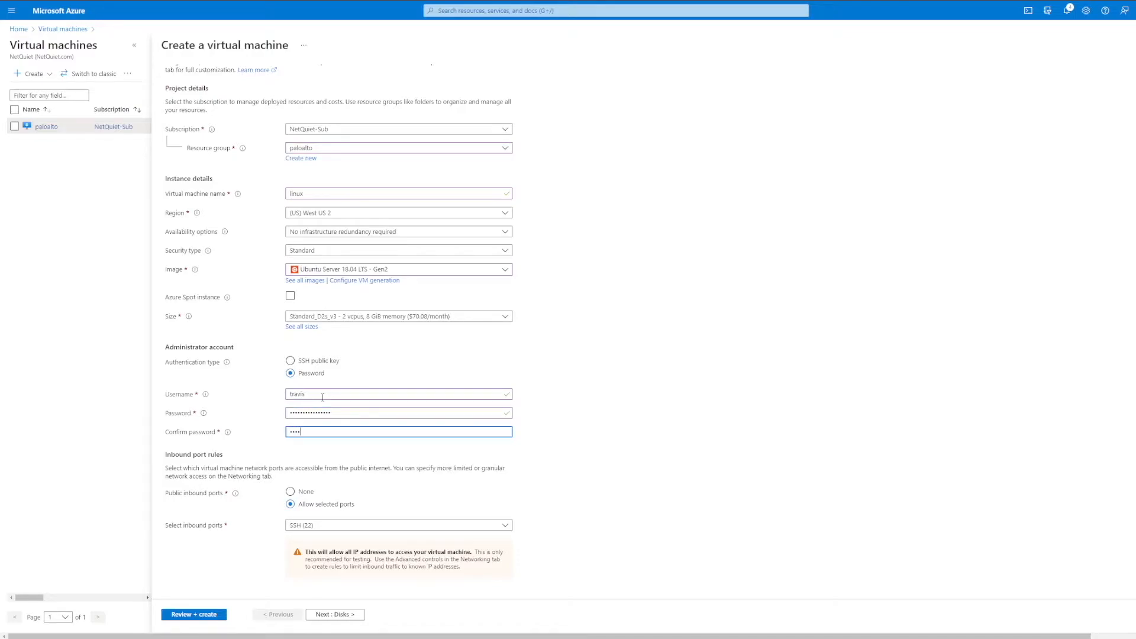
type("•••••••••••••••")
Step: Set the linux machine's public inbound ports to None and accept the default disk options
scroll(355, 400, "down", 1)
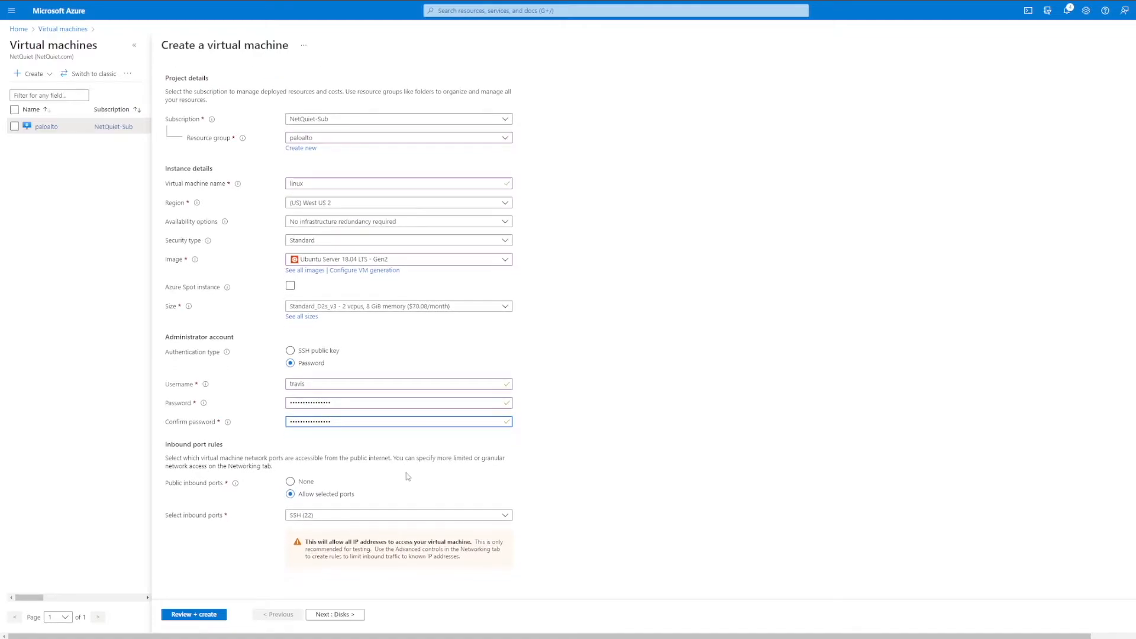
left_click(304, 484)
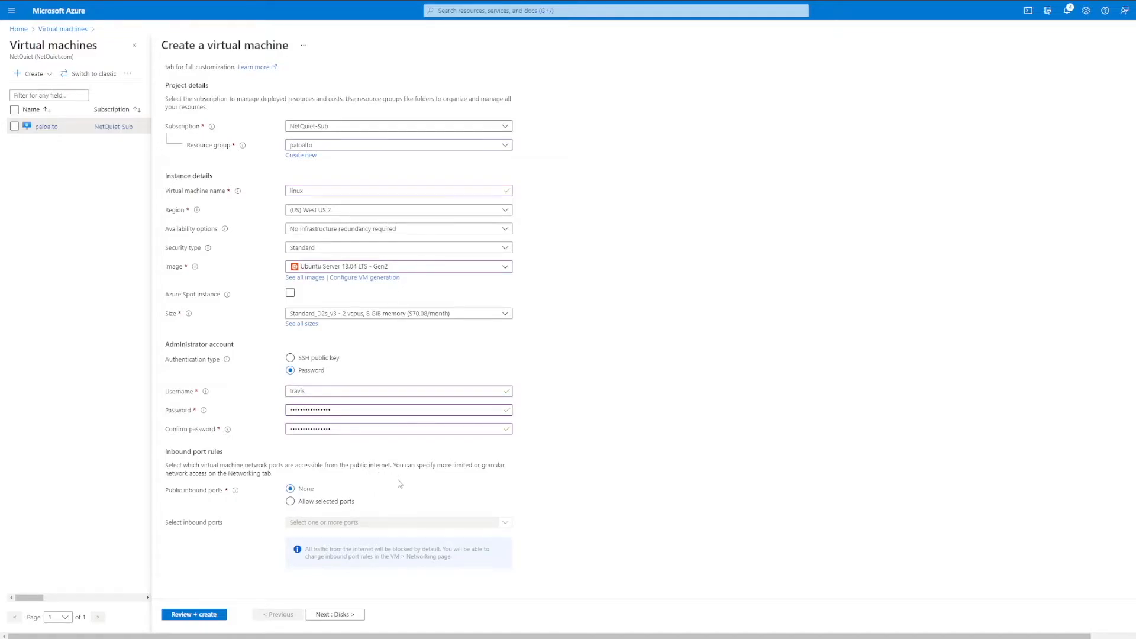
left_click(335, 614)
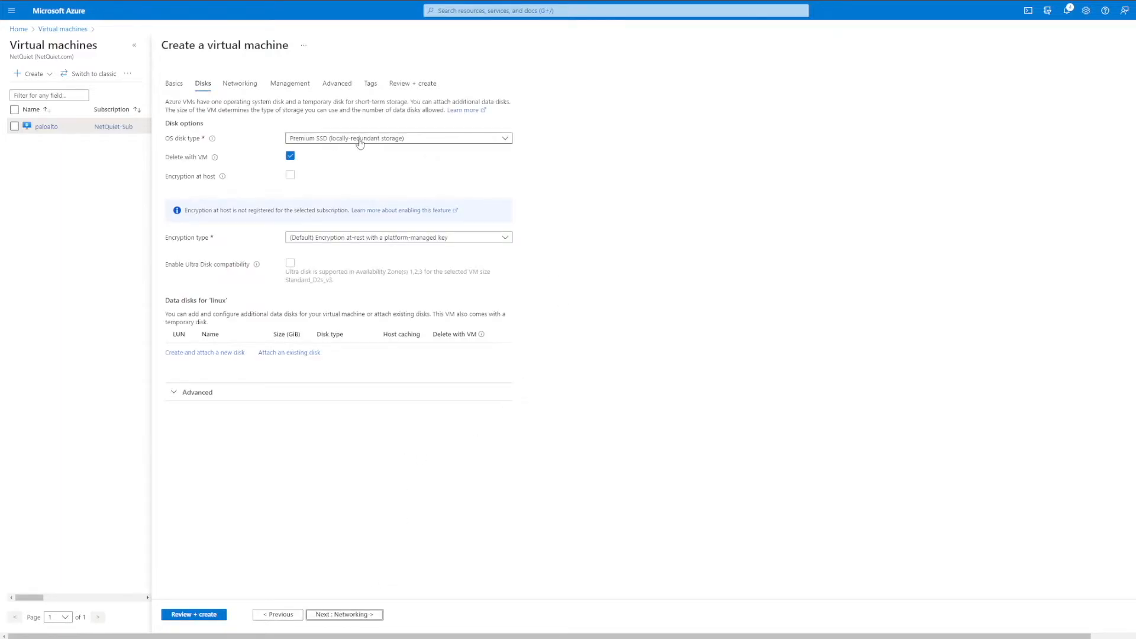
left_click(338, 616)
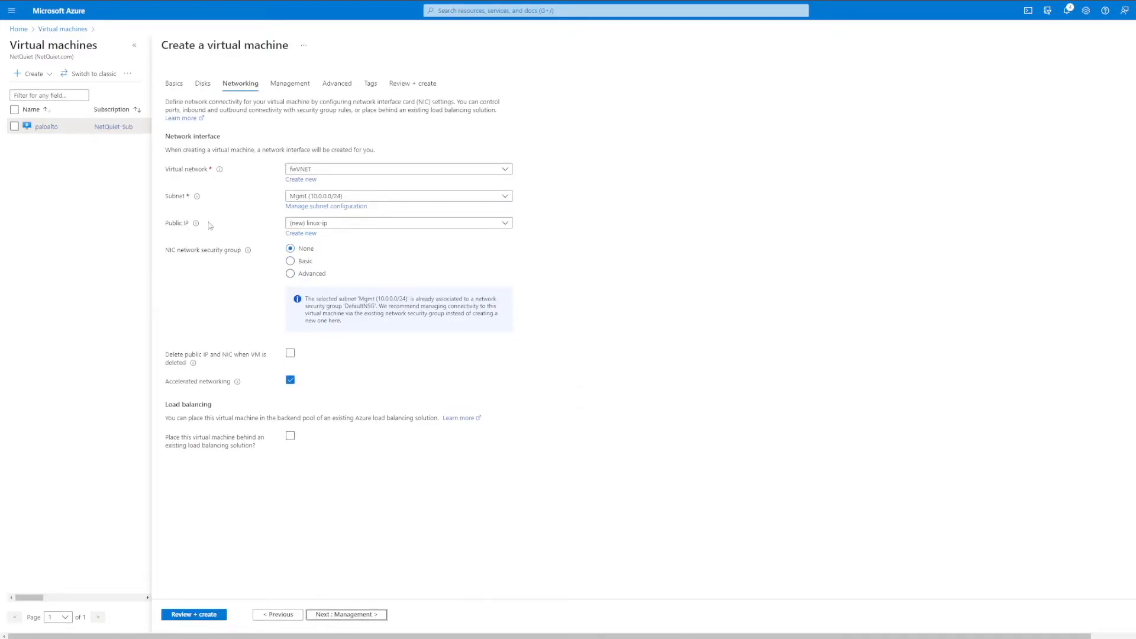
Step: Set the network interface's public IP to None and its subnet to Trust (10.0.2.0/24) in fwVNET
left_click(358, 229)
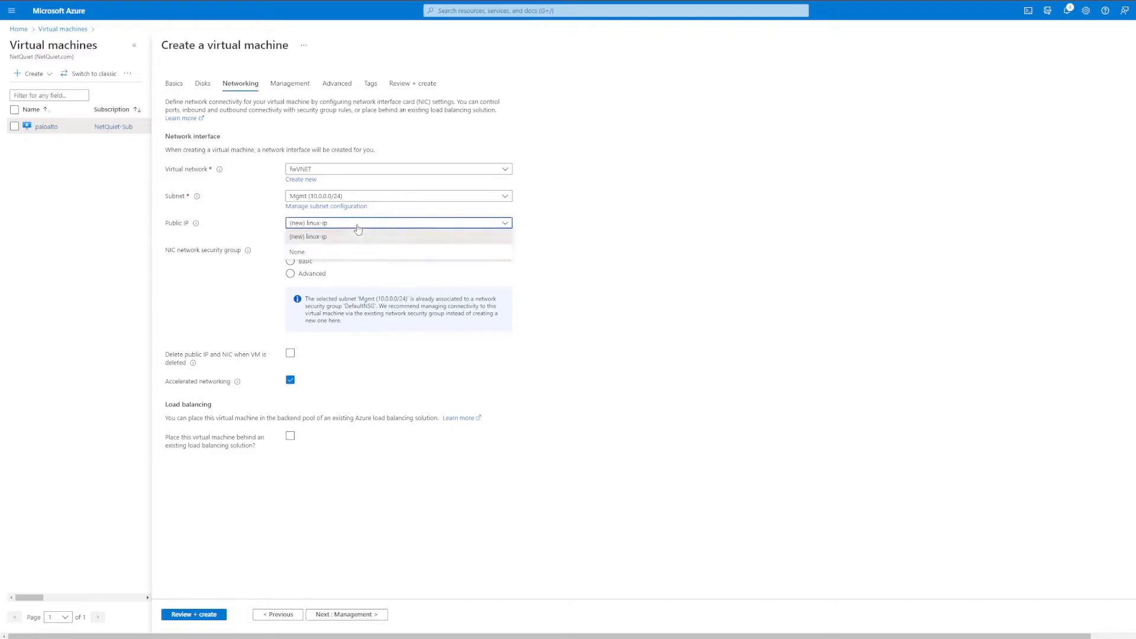
left_click(319, 254)
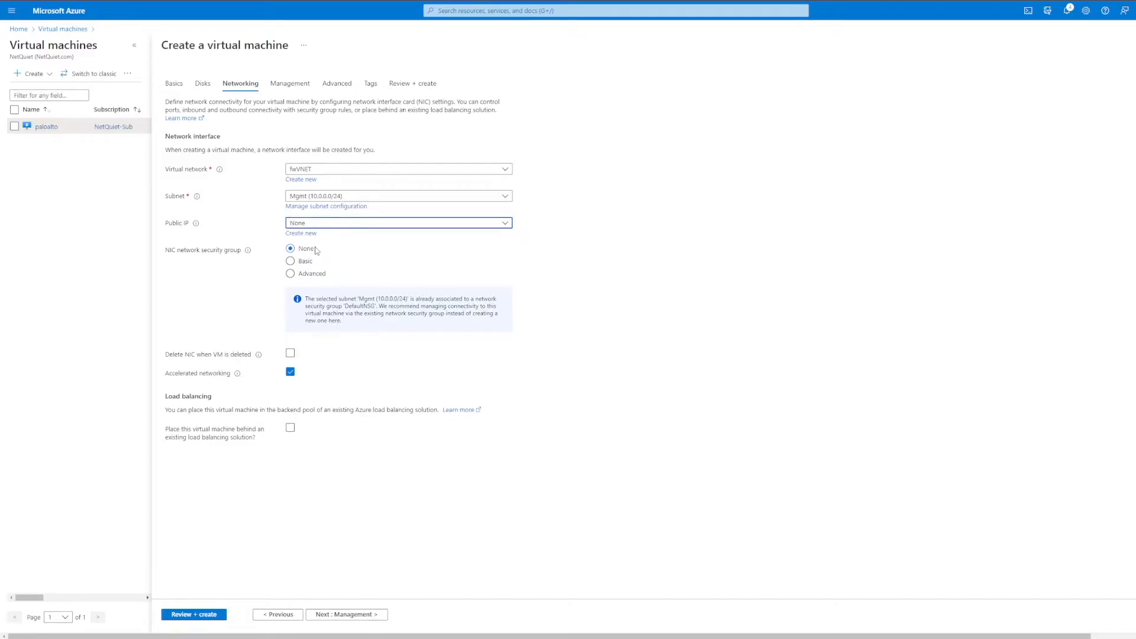
left_click(406, 197)
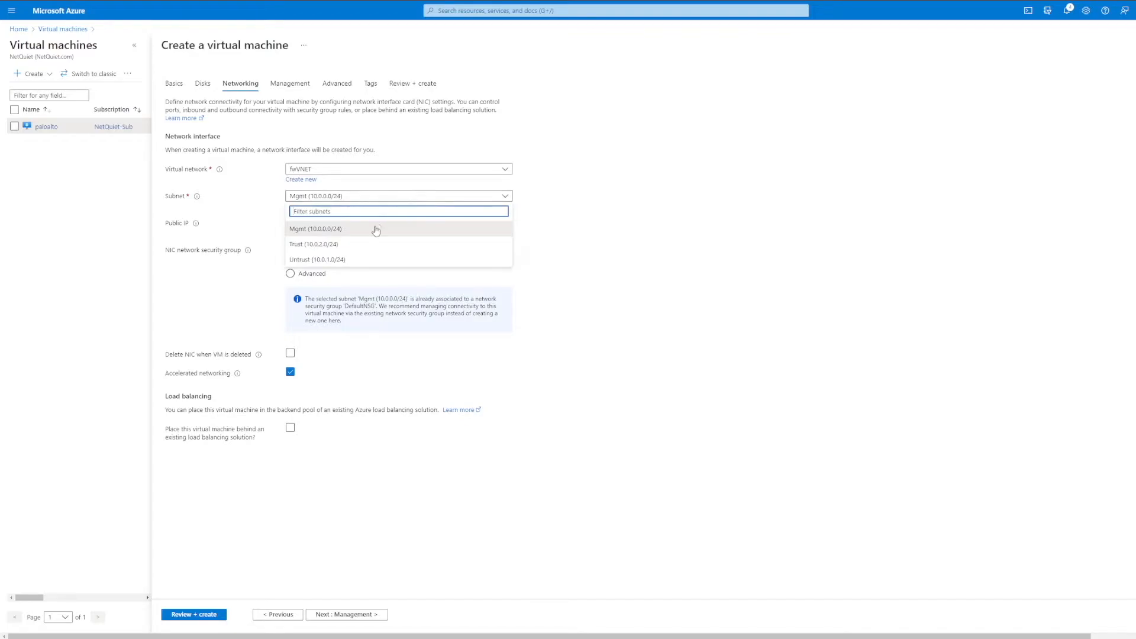
left_click(351, 248)
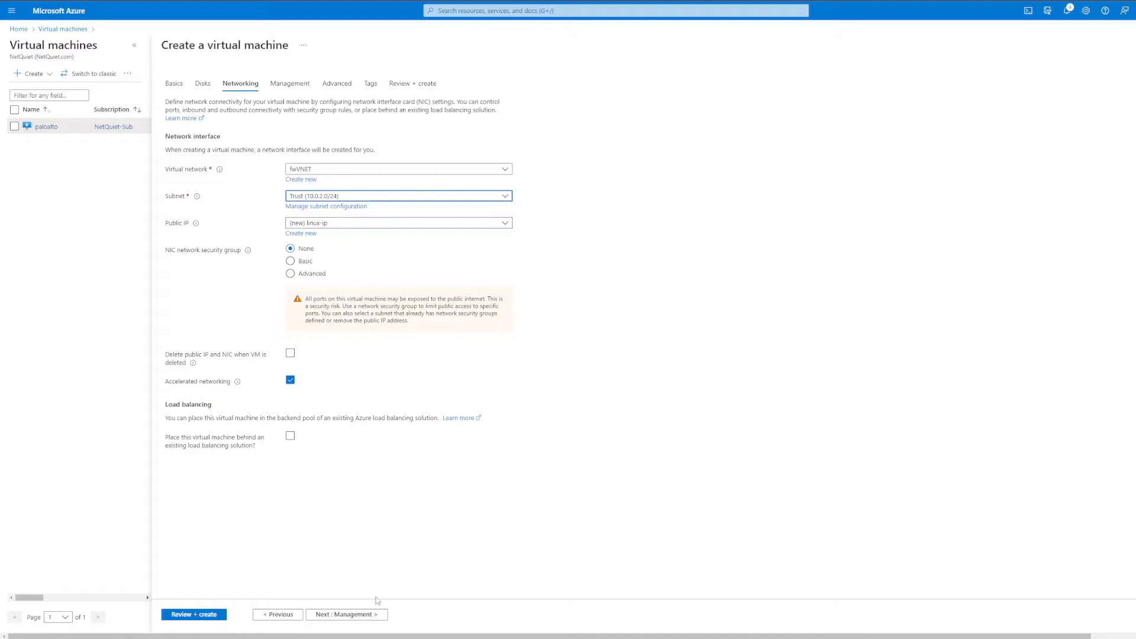
Step: Accept the default management, advanced and tag settings and create the linux virtual machine
left_click(379, 615)
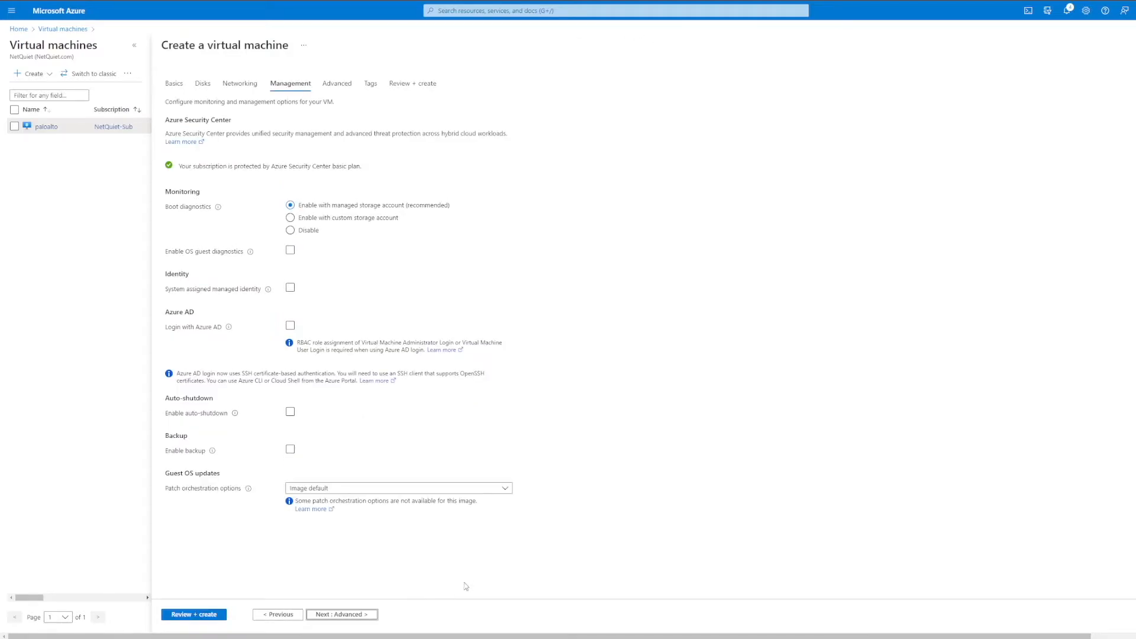
left_click(364, 615)
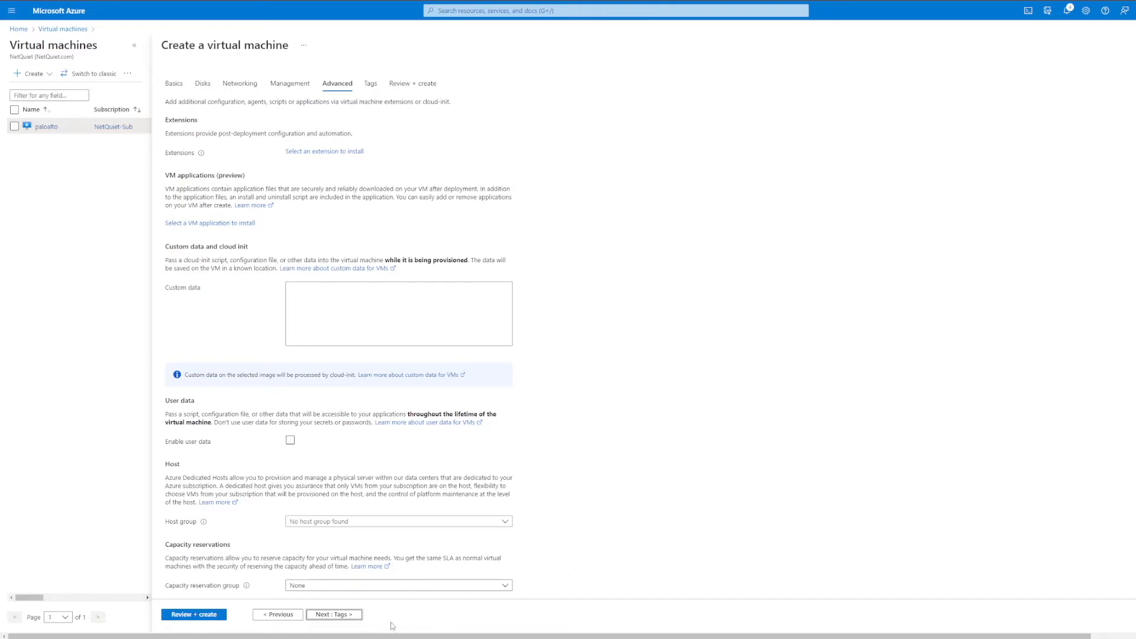
left_click(334, 615)
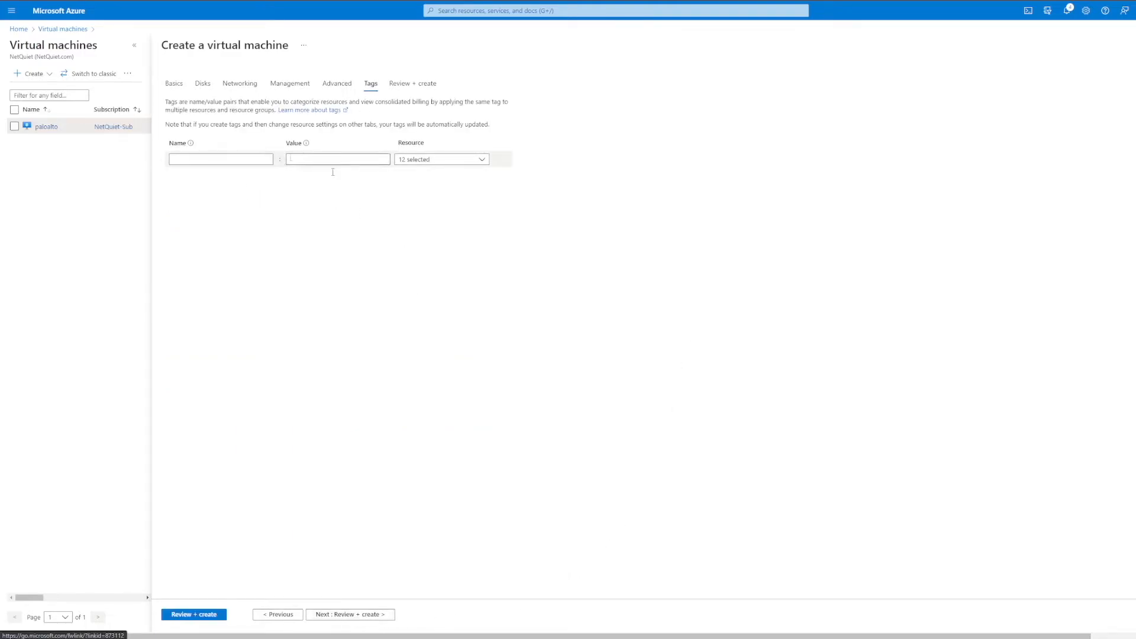
left_click(348, 618)
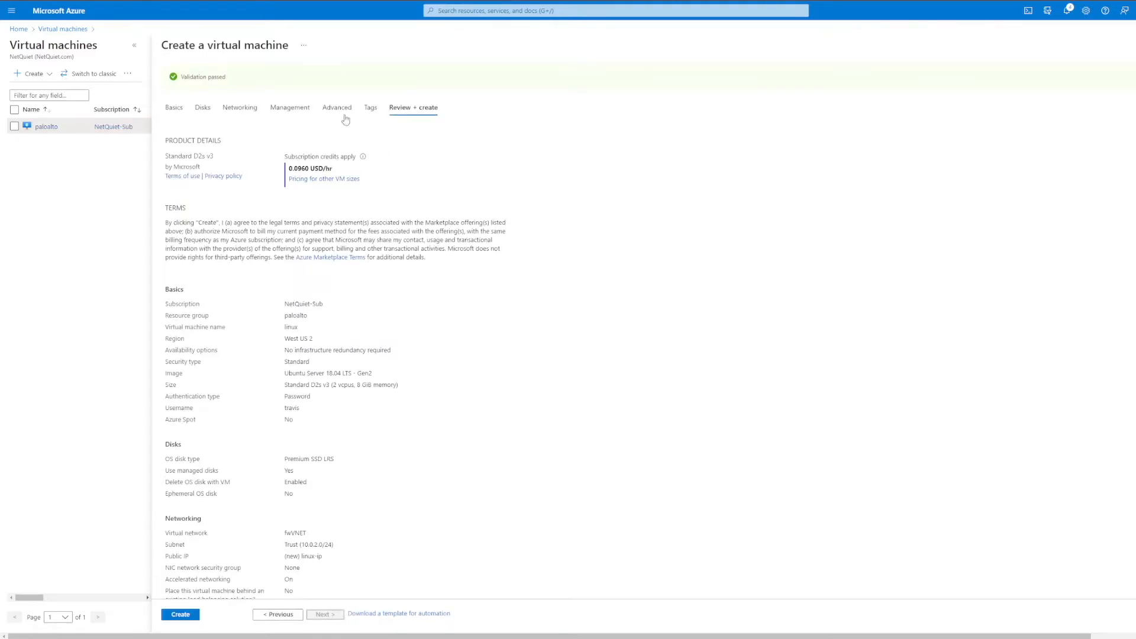
left_click(186, 615)
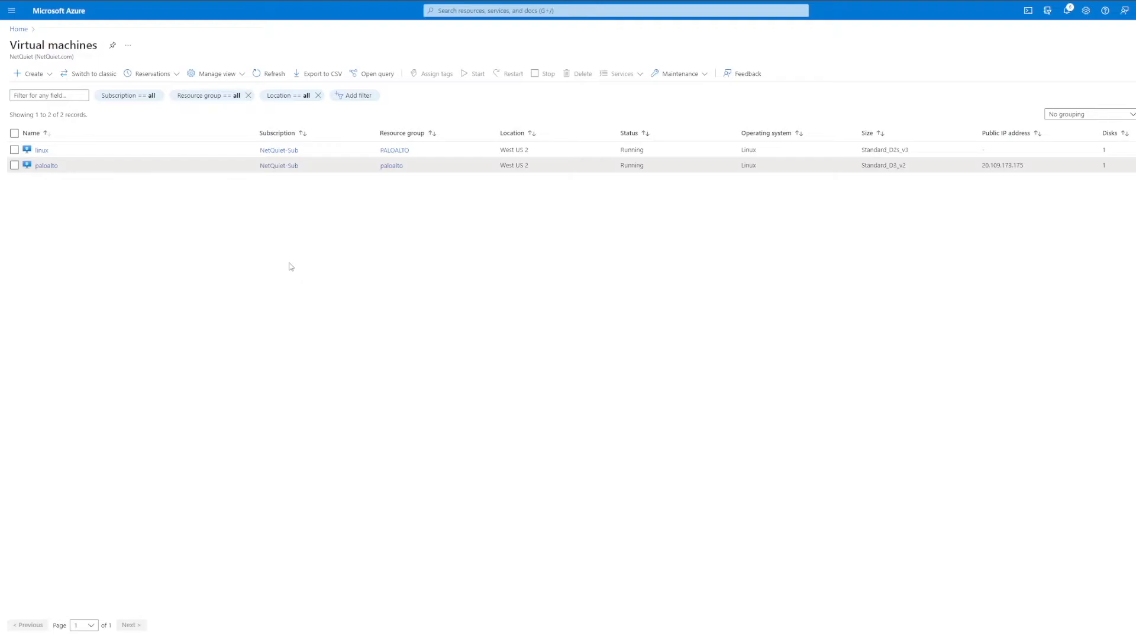
Step: Open the linux virtual machine's overview and check its private IP address
left_click(42, 151)
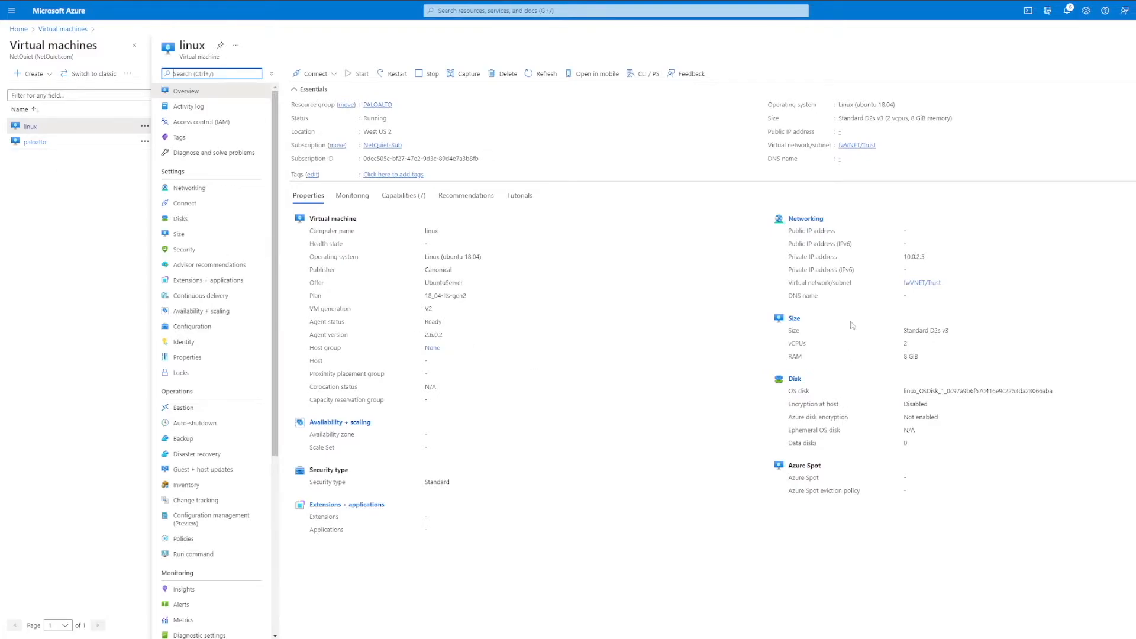
left_click_drag(904, 258, 962, 255)
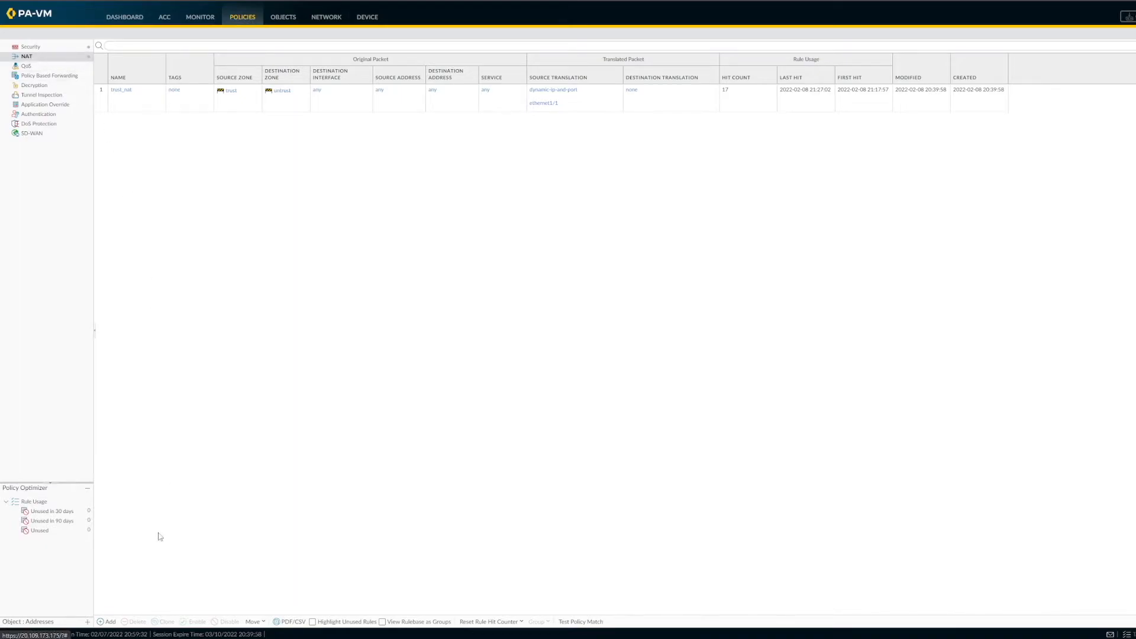
Step: In the PA-VM firewall, add a NAT policy rule named ssh_to_linux with source zone untrust and destination zone untrust
left_click(108, 622)
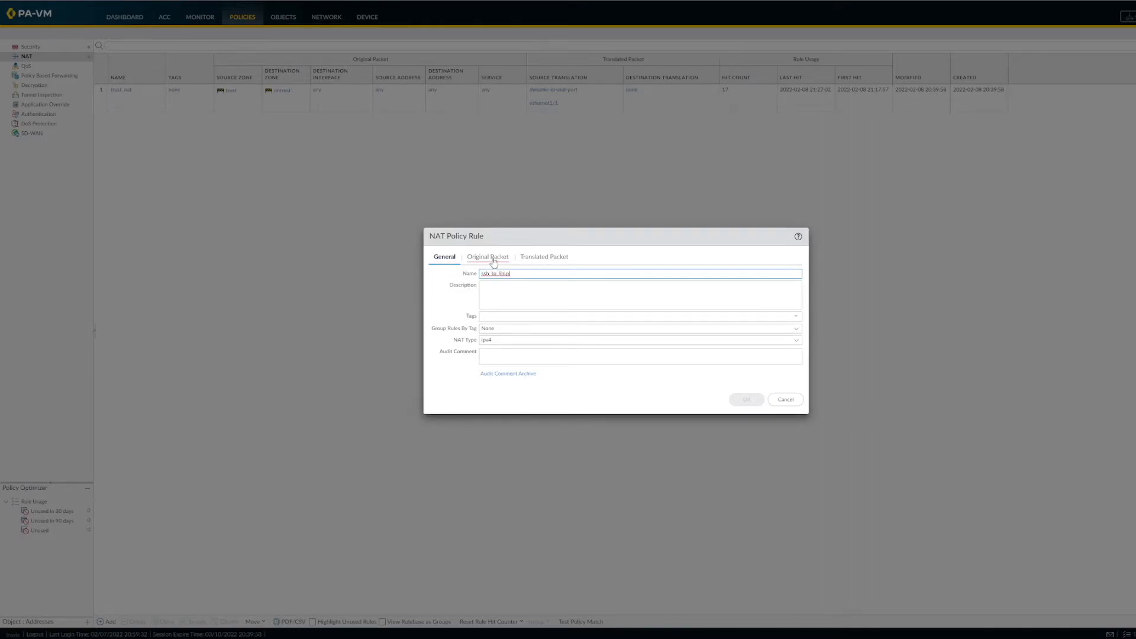
left_click(494, 259)
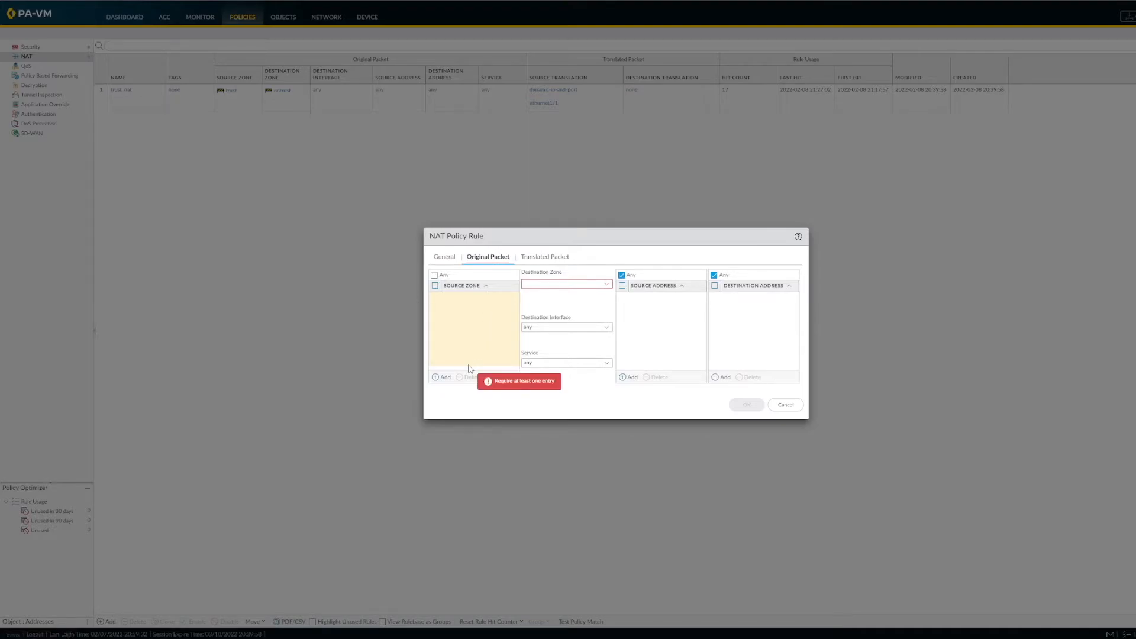
left_click(439, 380)
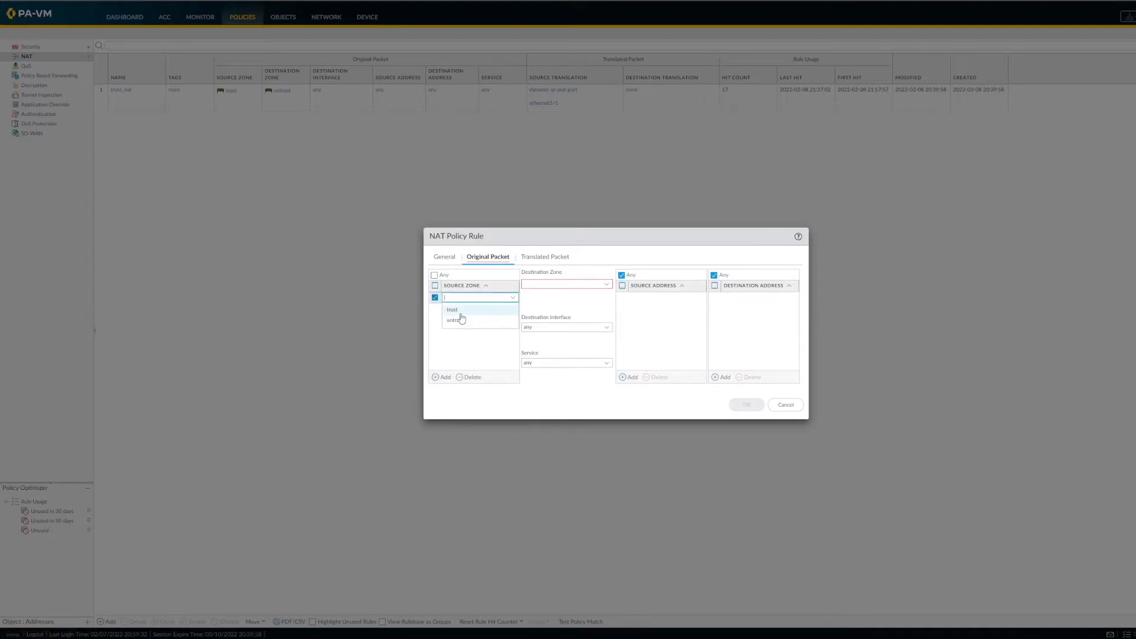
left_click(465, 325)
left_click(608, 289)
left_click(556, 308)
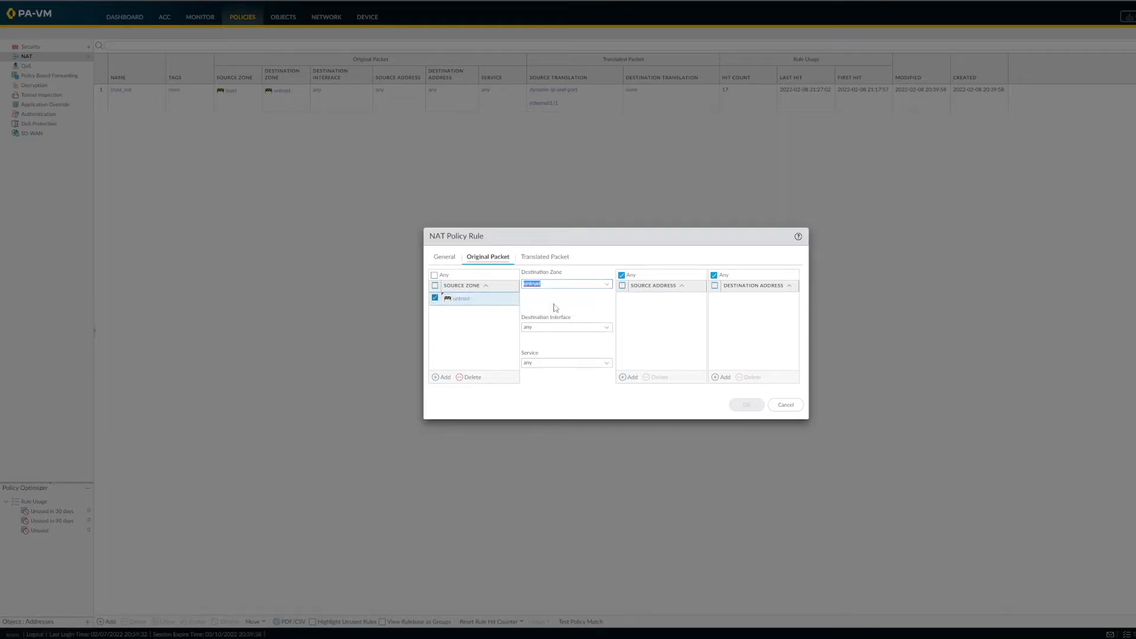
Step: Set the NAT rule's original packet service to ssh and its destination address to untrust_interface
left_click(608, 364)
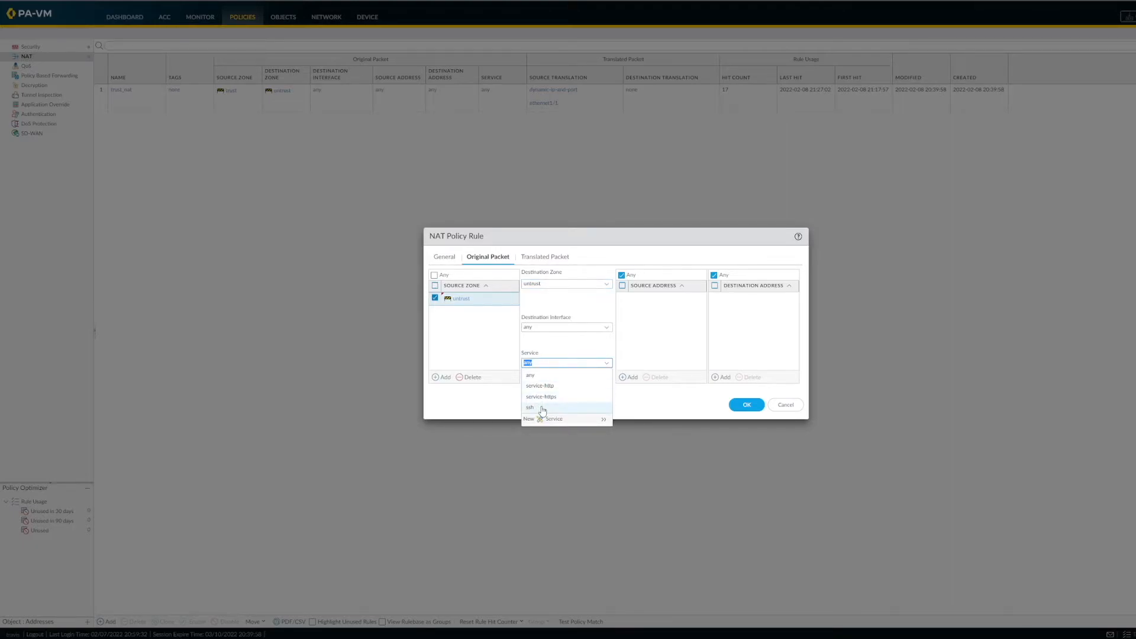
left_click(542, 408)
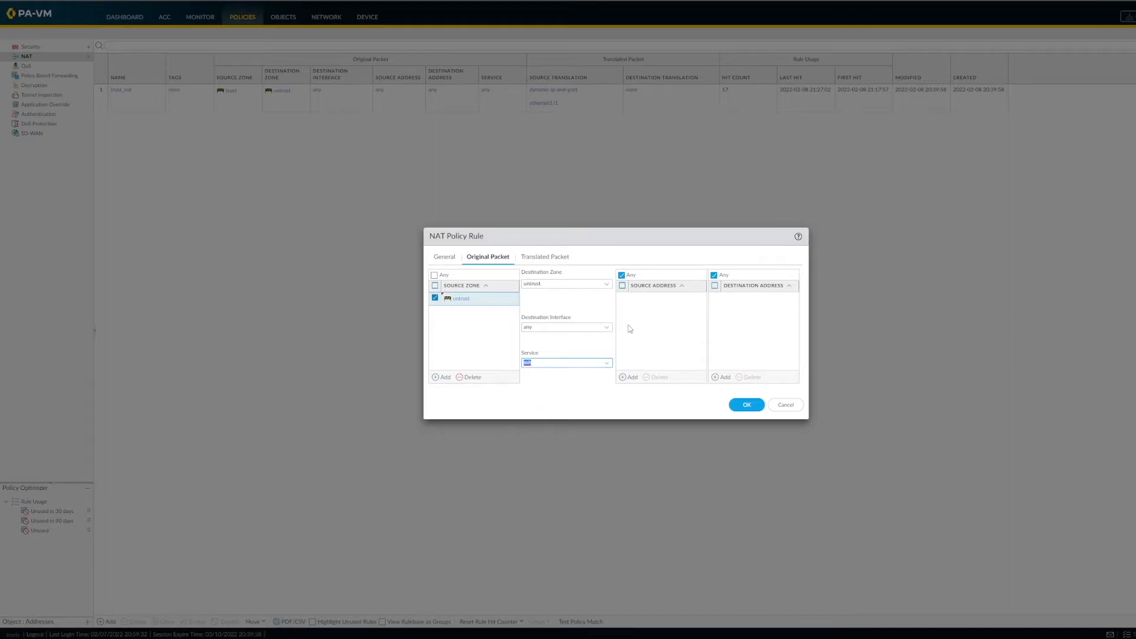
left_click(725, 378)
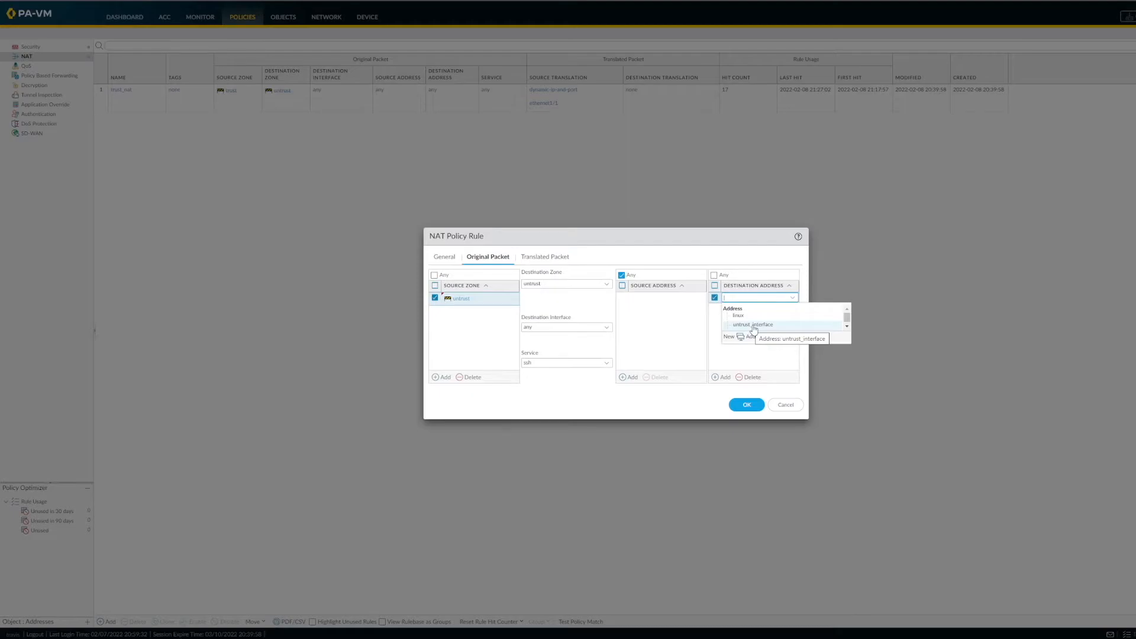
left_click(754, 325)
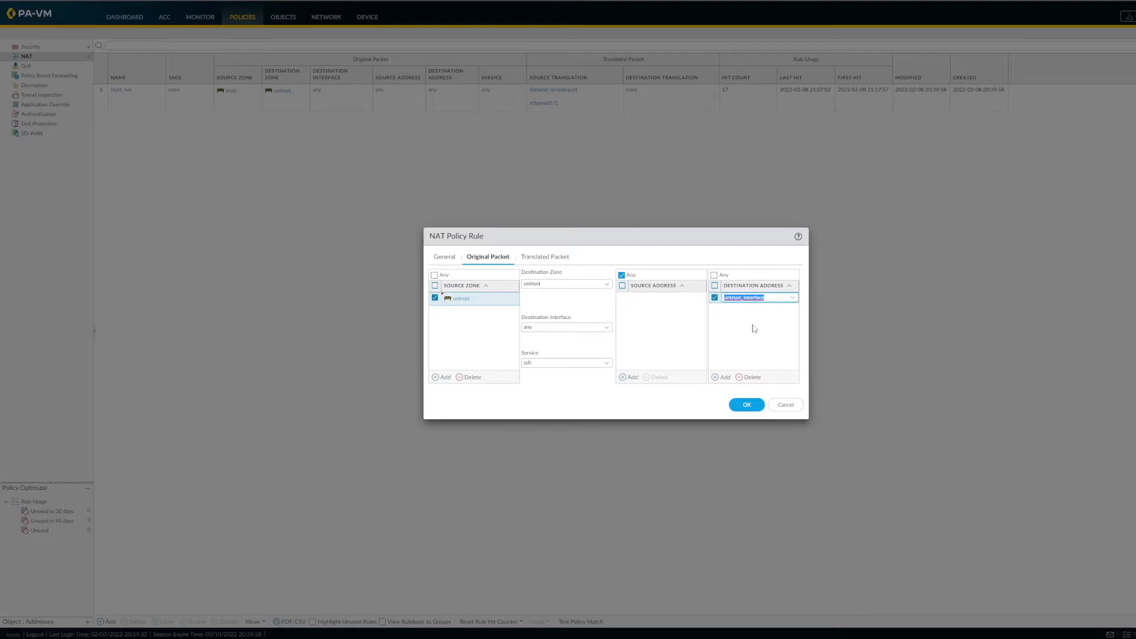
Step: Set the NAT rule's destination translation to Dynamic IP (with session distribution), translated address linux and port 22, and save the rule
left_click(546, 258)
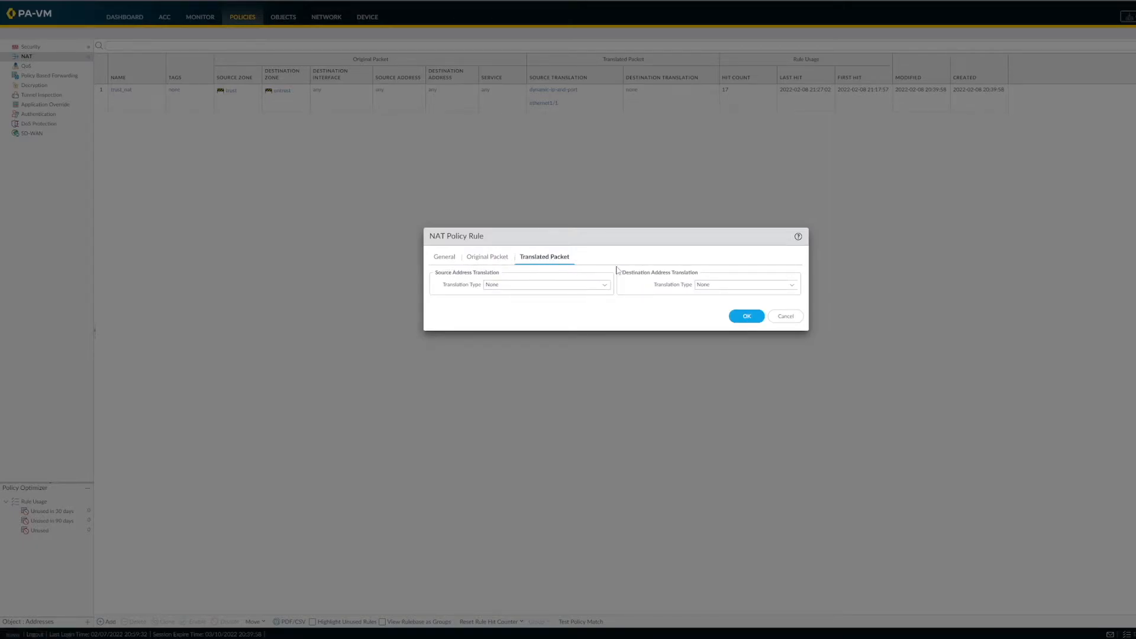
left_click(788, 290)
left_click(742, 308)
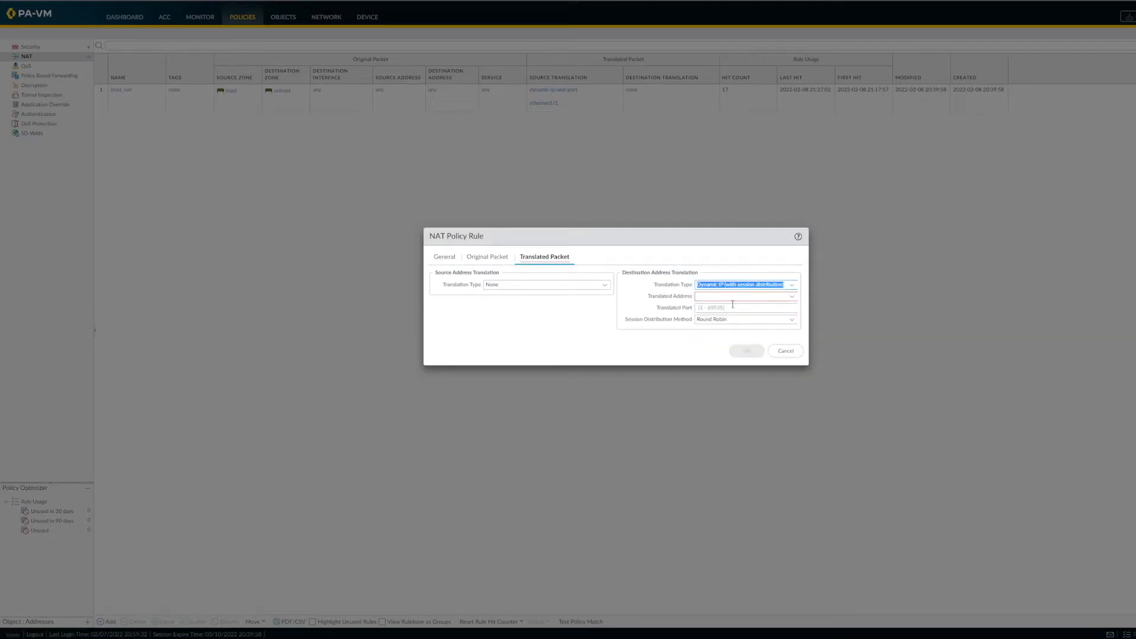
left_click(730, 300)
left_click(791, 298)
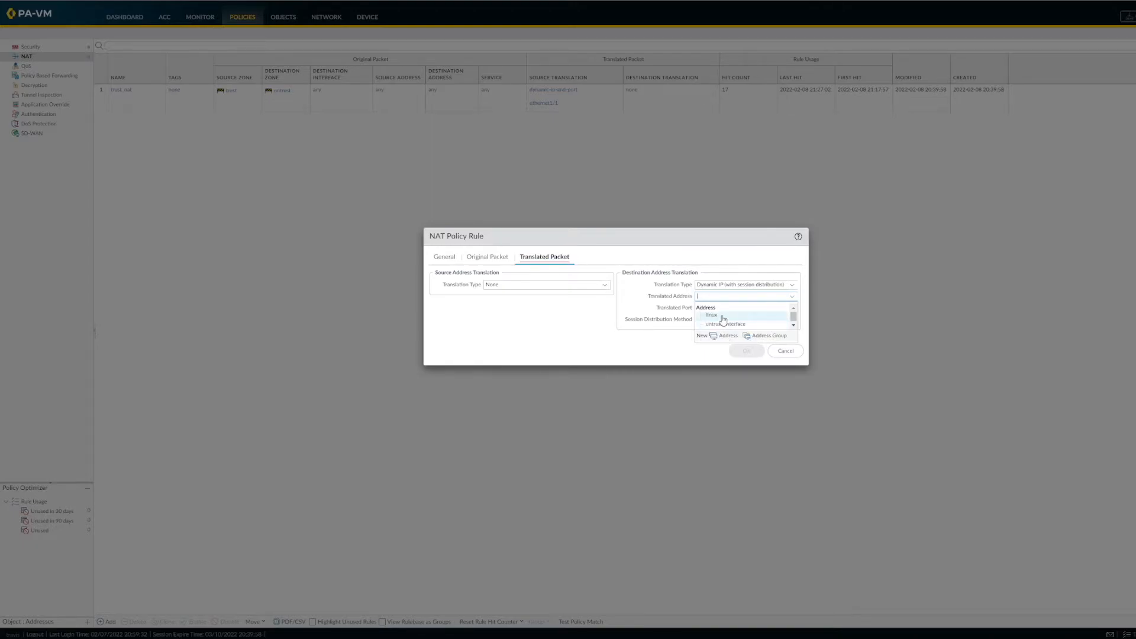
left_click(723, 319)
left_click(746, 309)
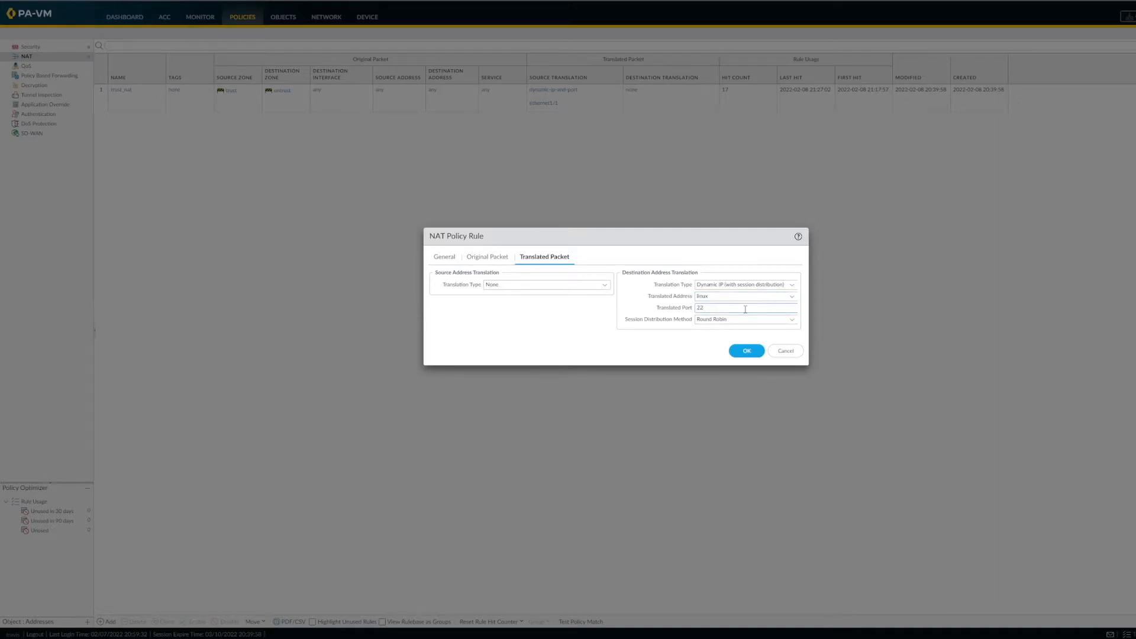
left_click(755, 352)
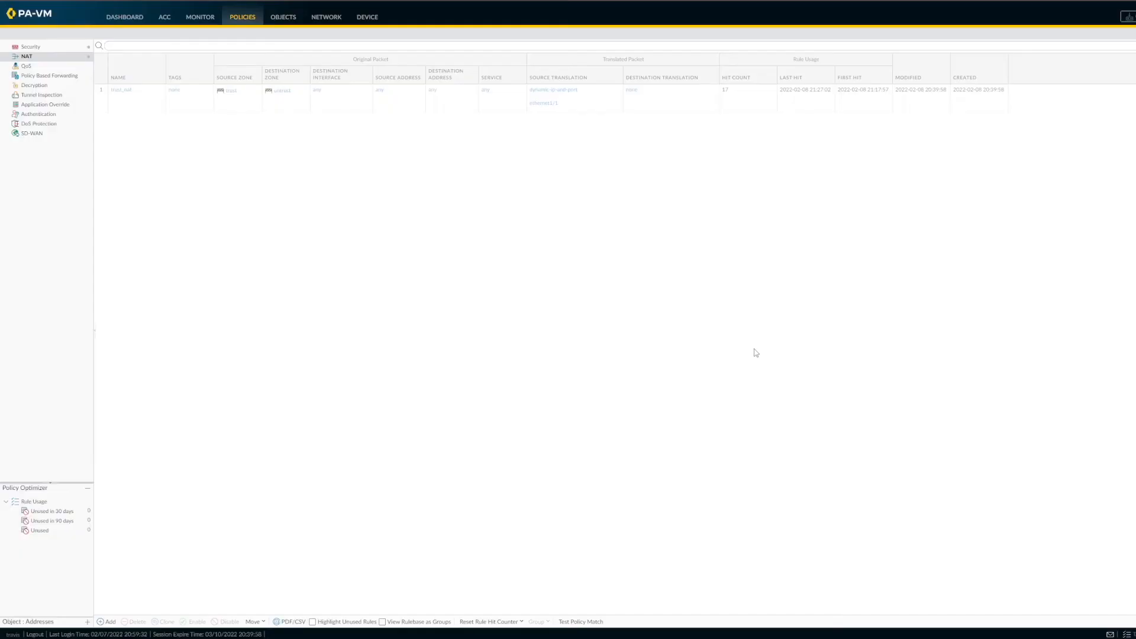
Step: Add a security policy rule named ssh_to_linux with source zone untrust and destination zone trust
left_click(77, 48)
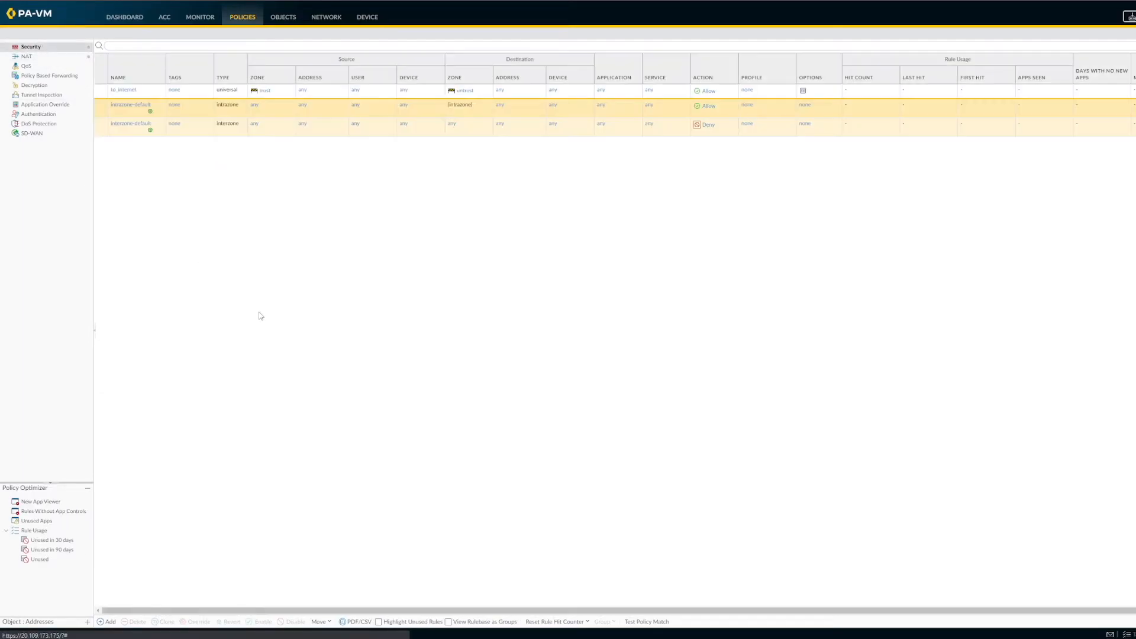
left_click(107, 623)
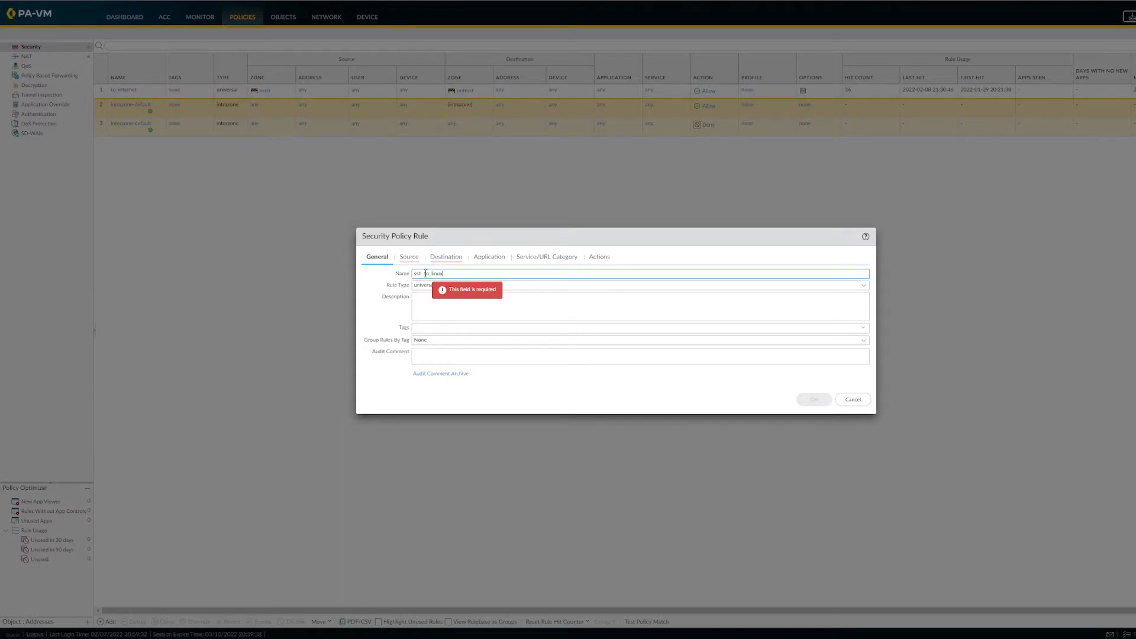
left_click(409, 256)
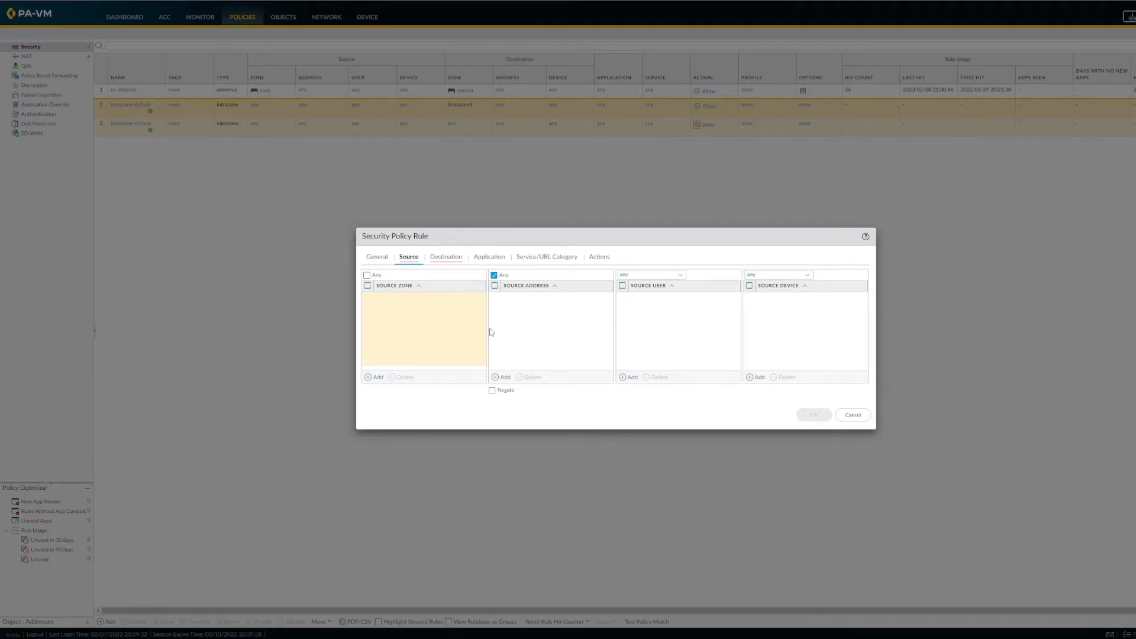
left_click(375, 377)
left_click(395, 322)
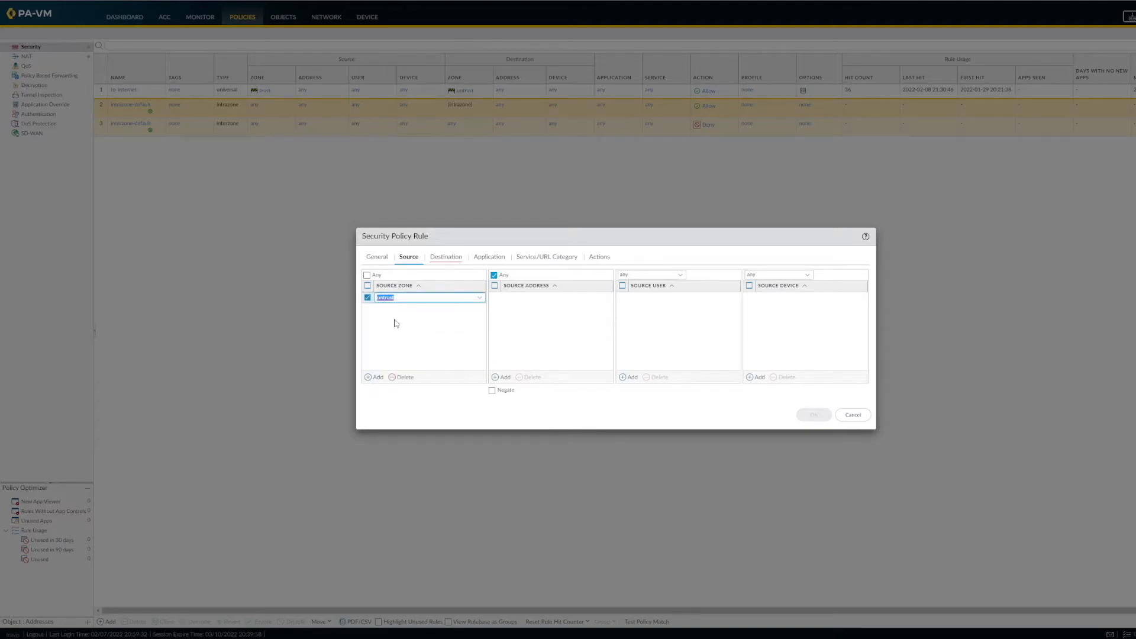
left_click(449, 259)
left_click(369, 377)
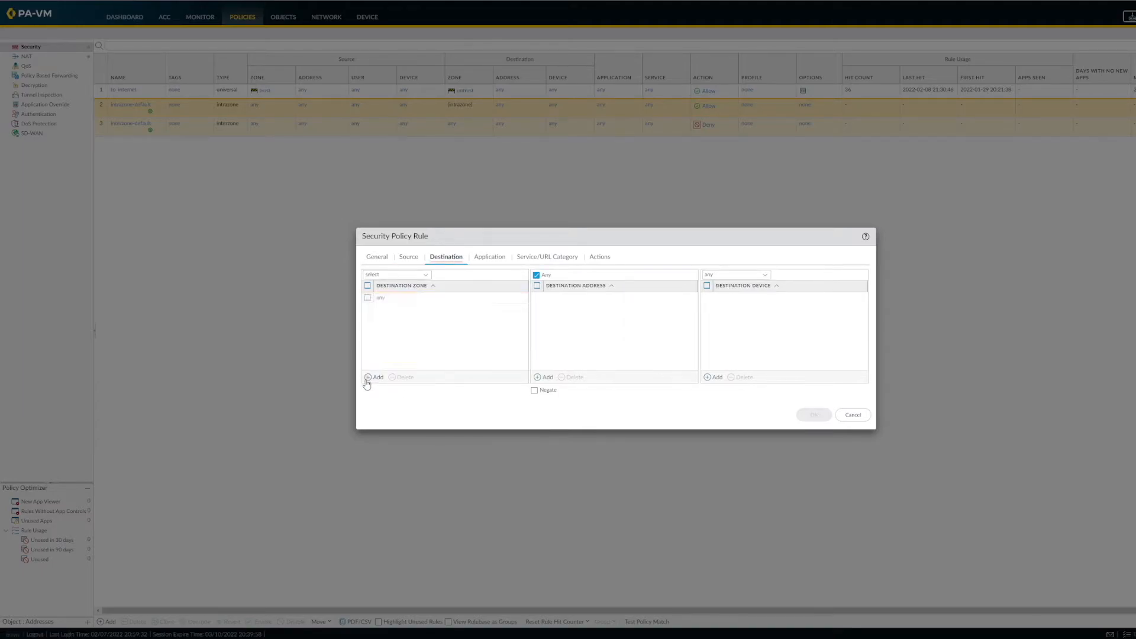
left_click(395, 314)
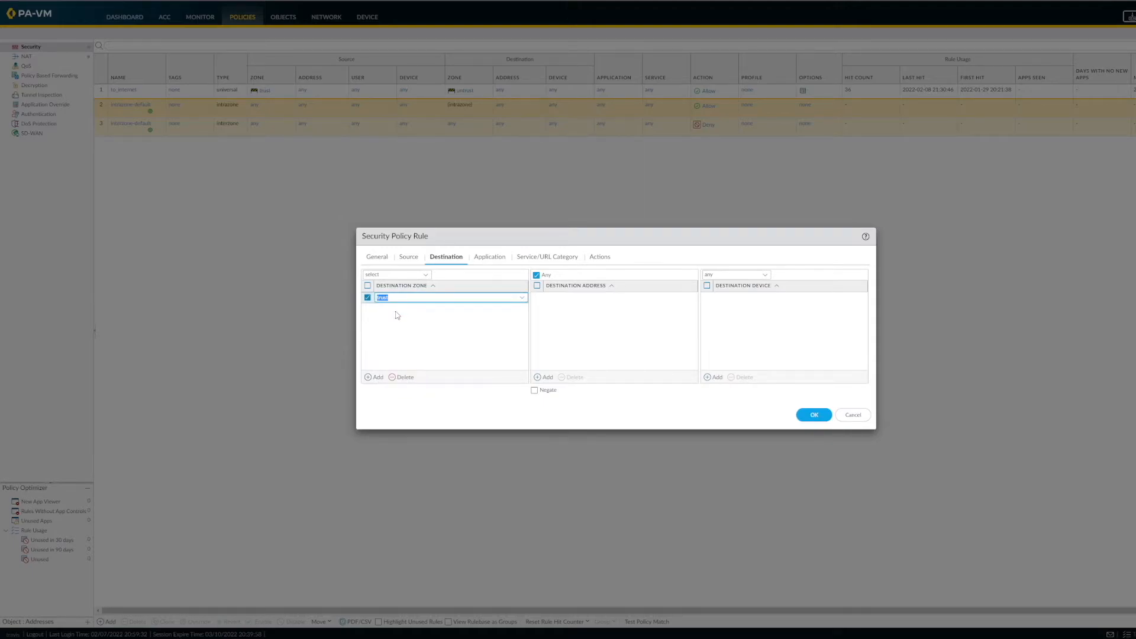
Step: Leave the security rule's application set to any and add ssh as its service
left_click(487, 260)
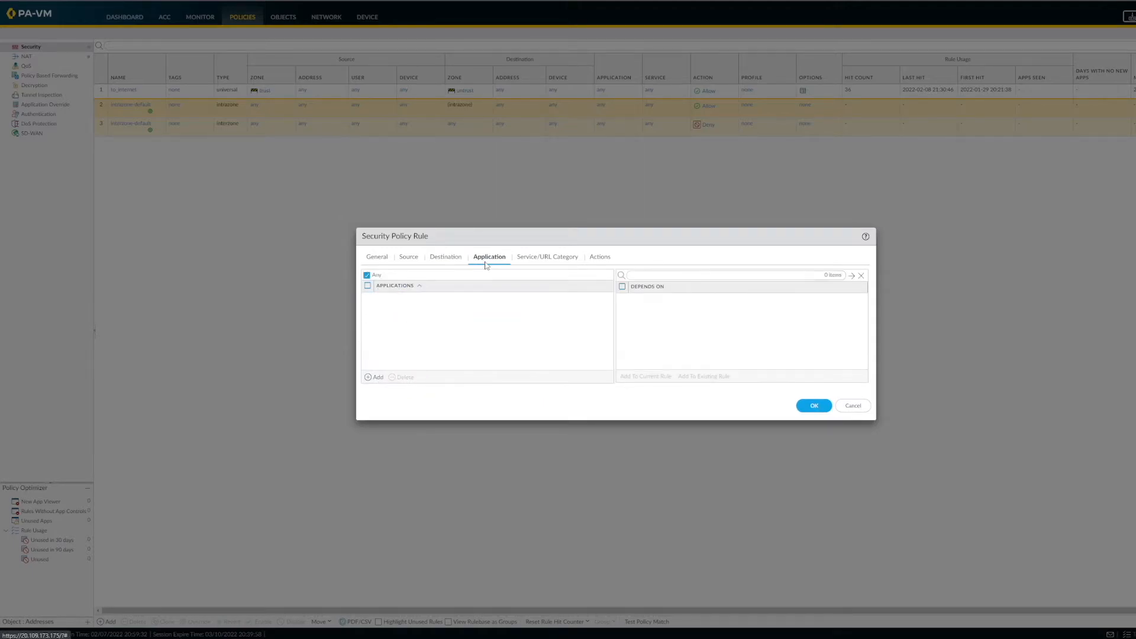
left_click(531, 261)
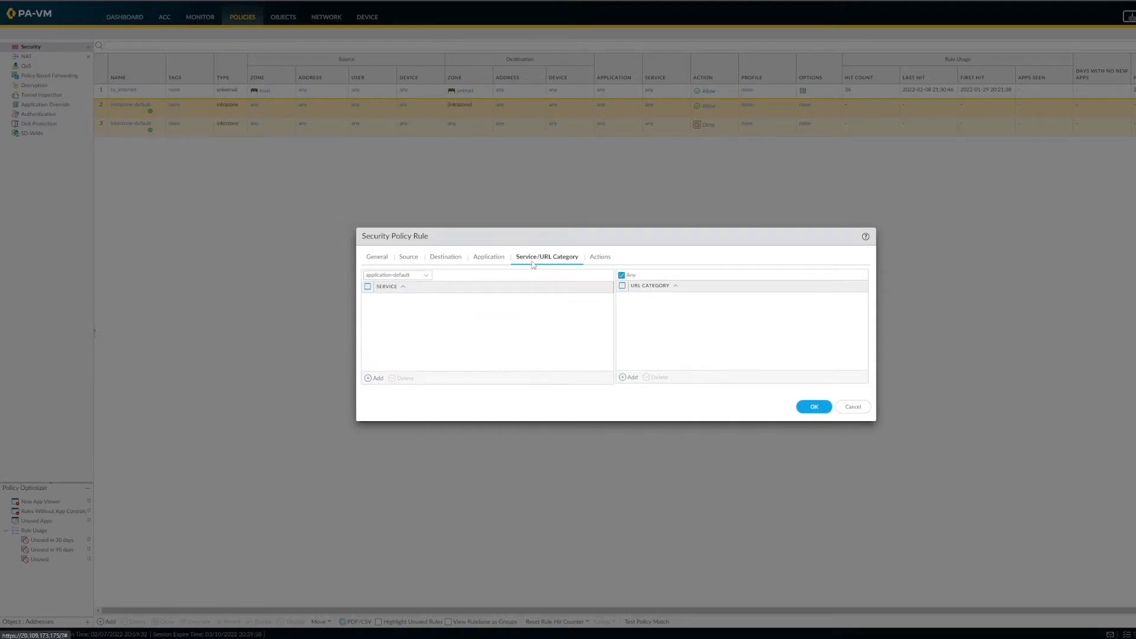
left_click(368, 378)
left_click(400, 338)
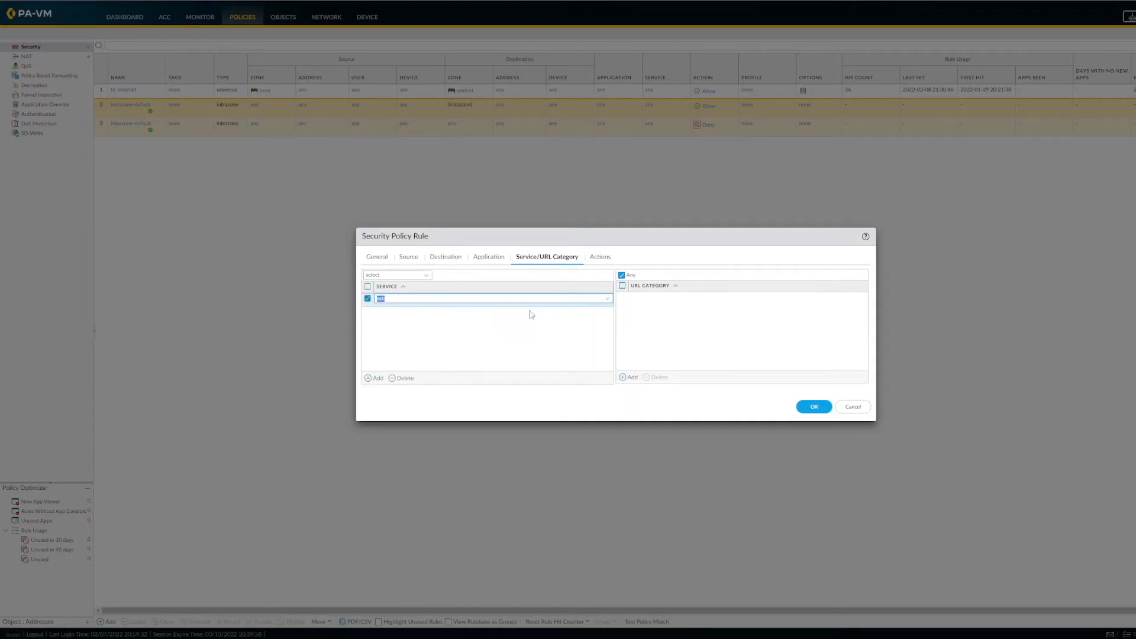
Step: Enable logging at session start for the allow rule, save it, and commit all changes to the firewall
left_click(605, 258)
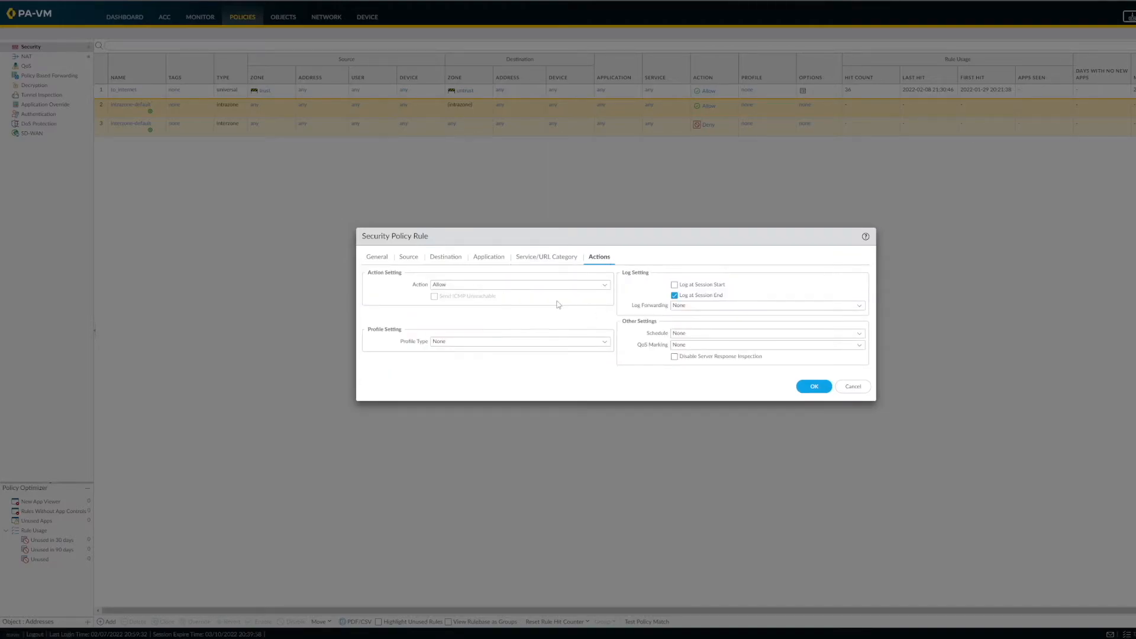
left_click(675, 284)
left_click(814, 387)
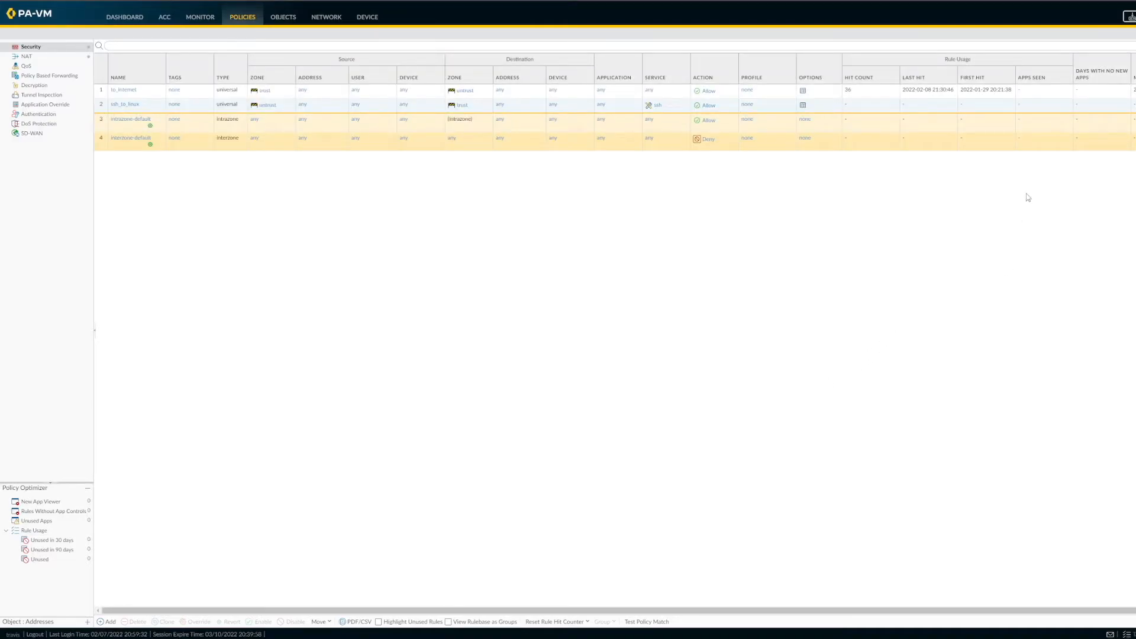
left_click(1129, 16)
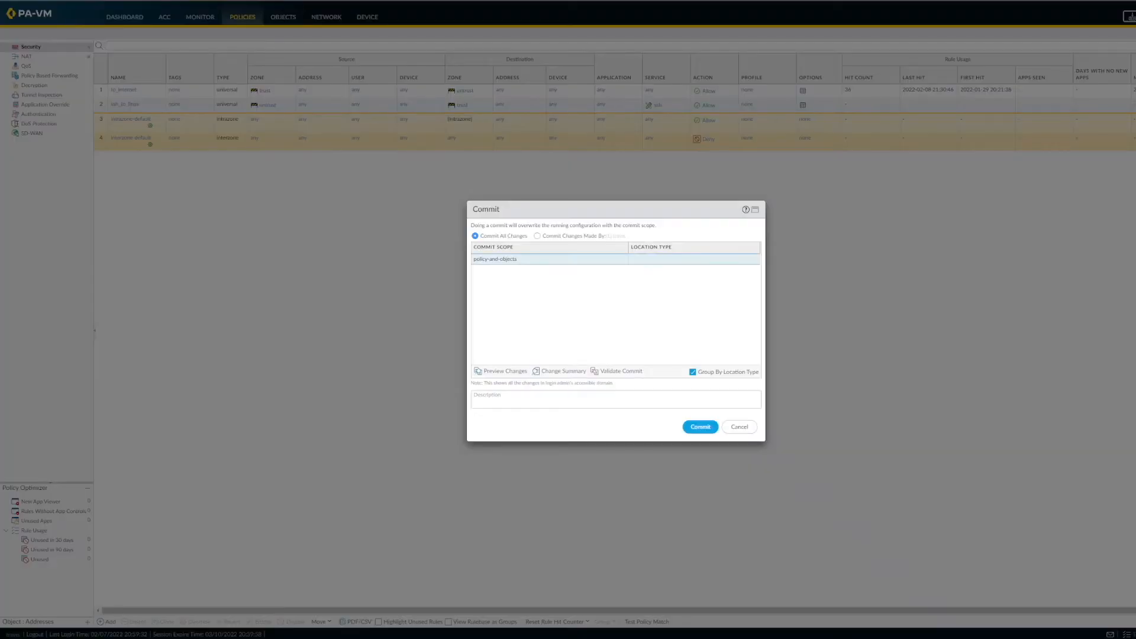
left_click(702, 427)
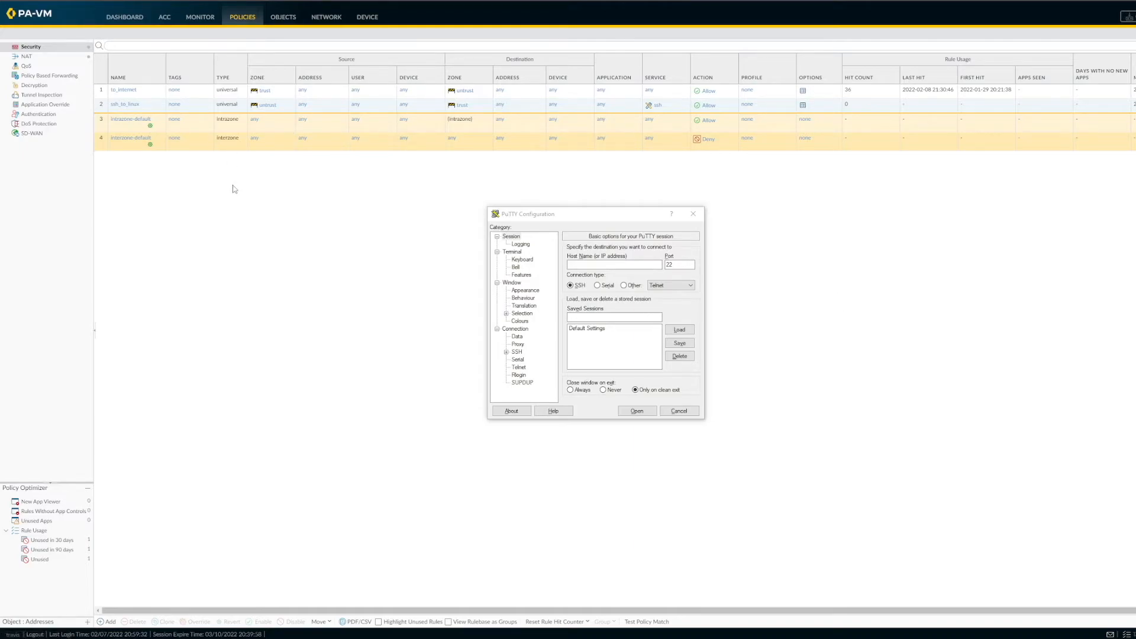
Step: Check the firewall's device interfaces, then look up the public IP of the paloalto VM's untrust interface paloalto-netquietpa-eth1 in Azure
left_click(371, 18)
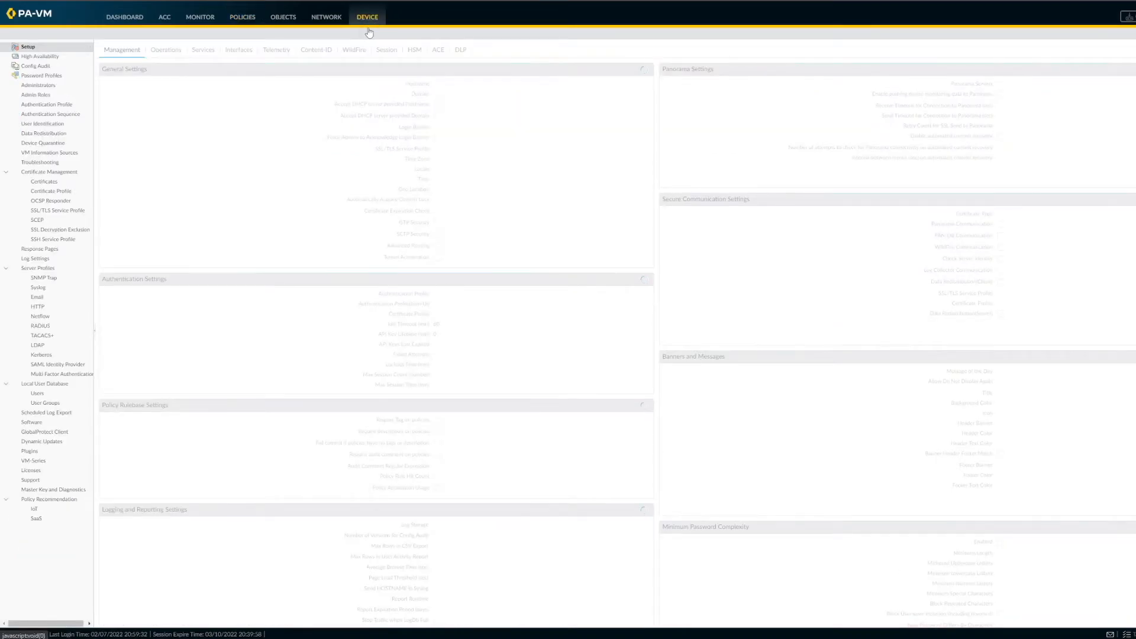
left_click(239, 52)
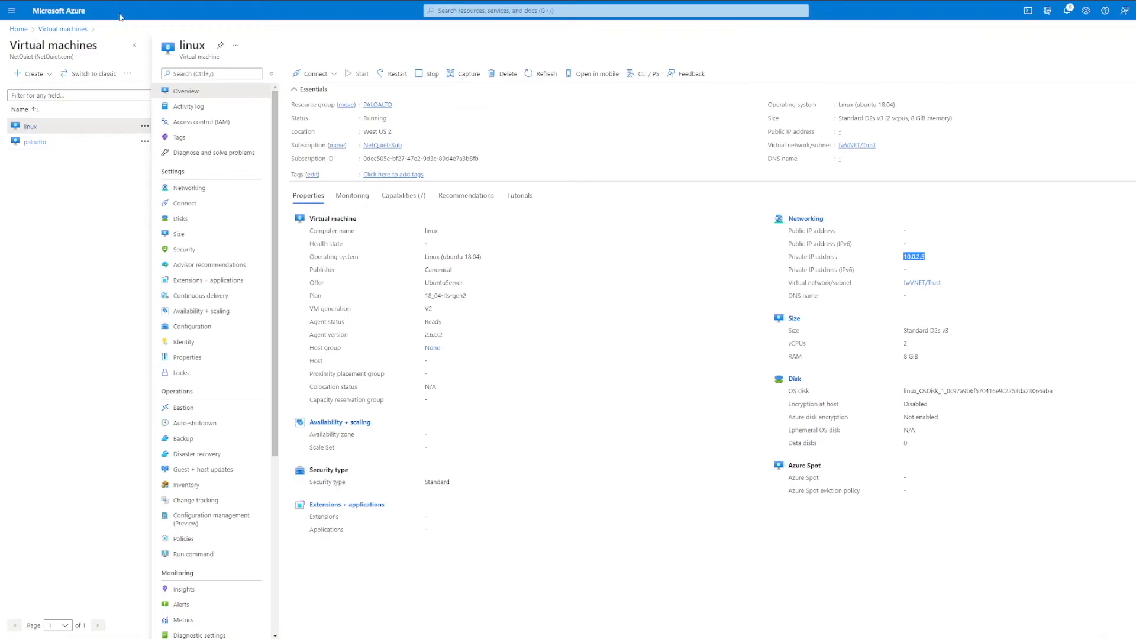
left_click(41, 144)
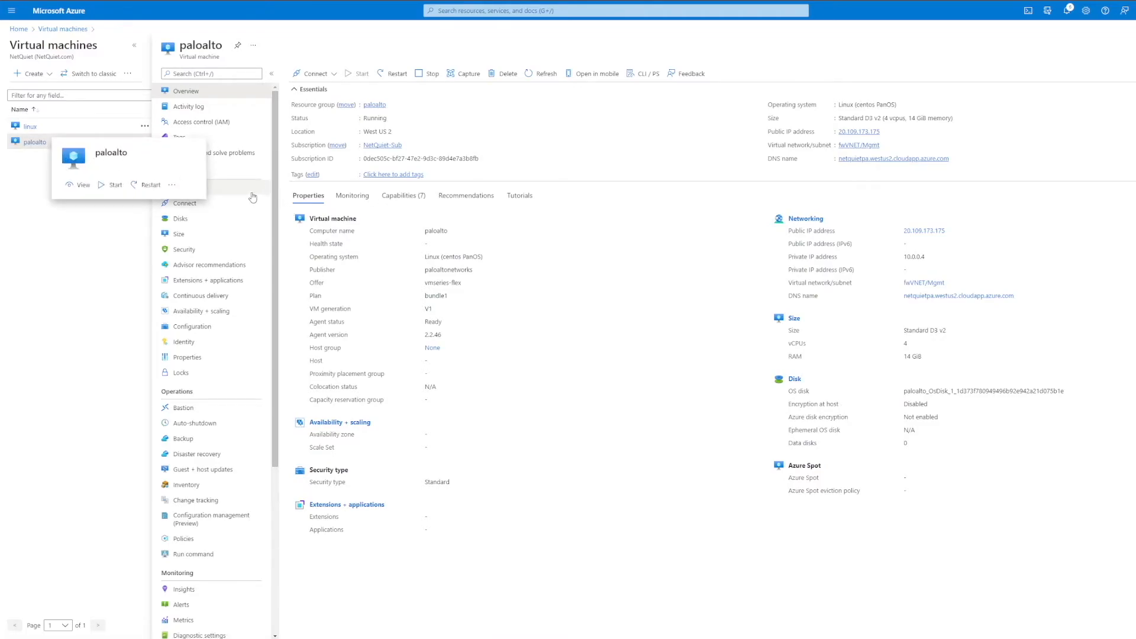
left_click(203, 188)
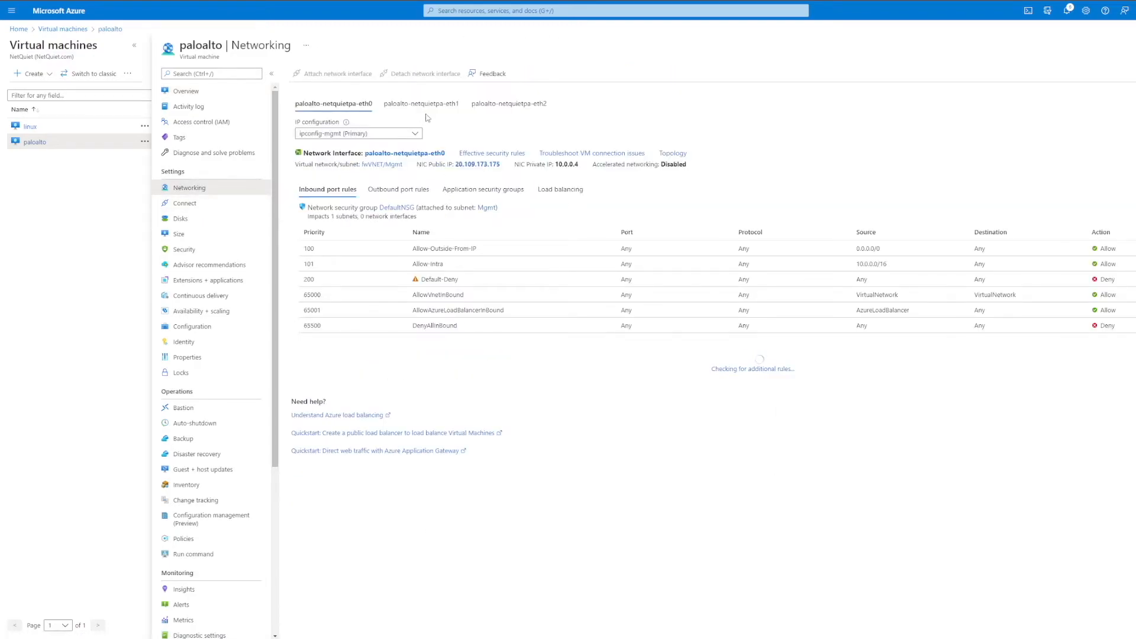
left_click(420, 106)
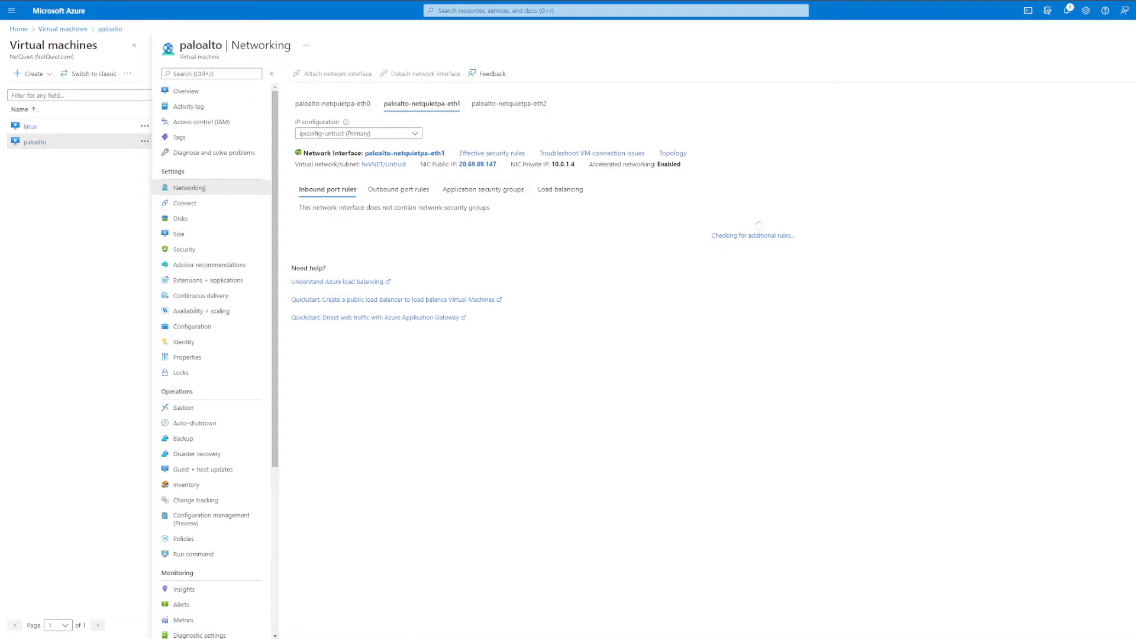
Step: Switch to PuTTY, open an SSH session to 20.69.89.147 on port 22, and log in with the VM's username and password
left_click(237, 638)
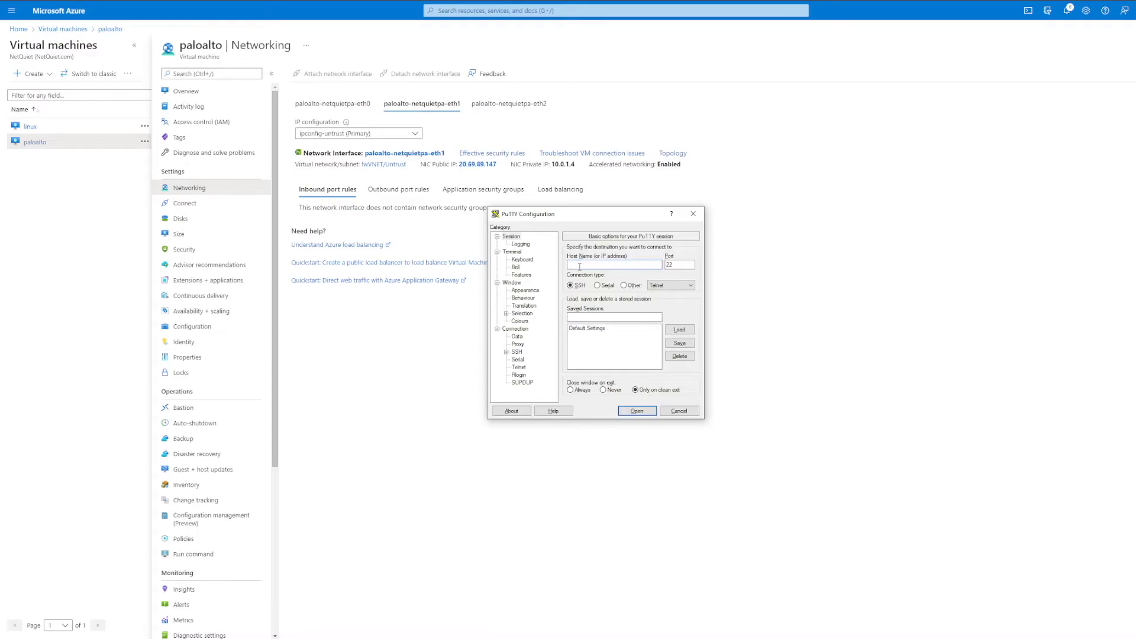
type("20.69.89.147")
key("Return")
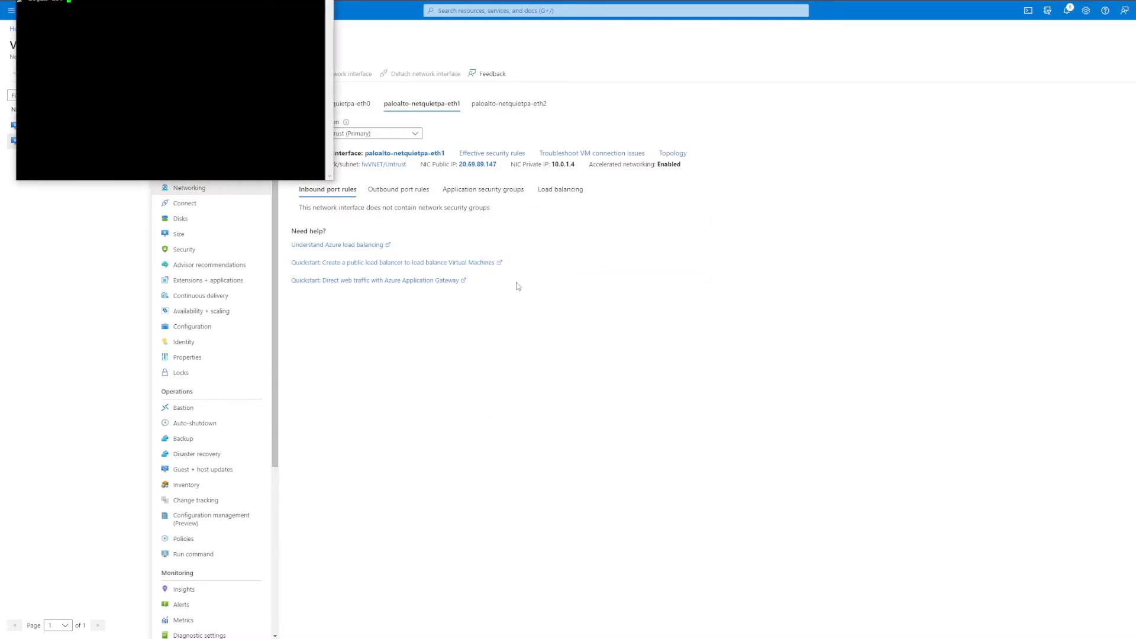
left_click_drag(147, 1, 604, 305)
type("travis")
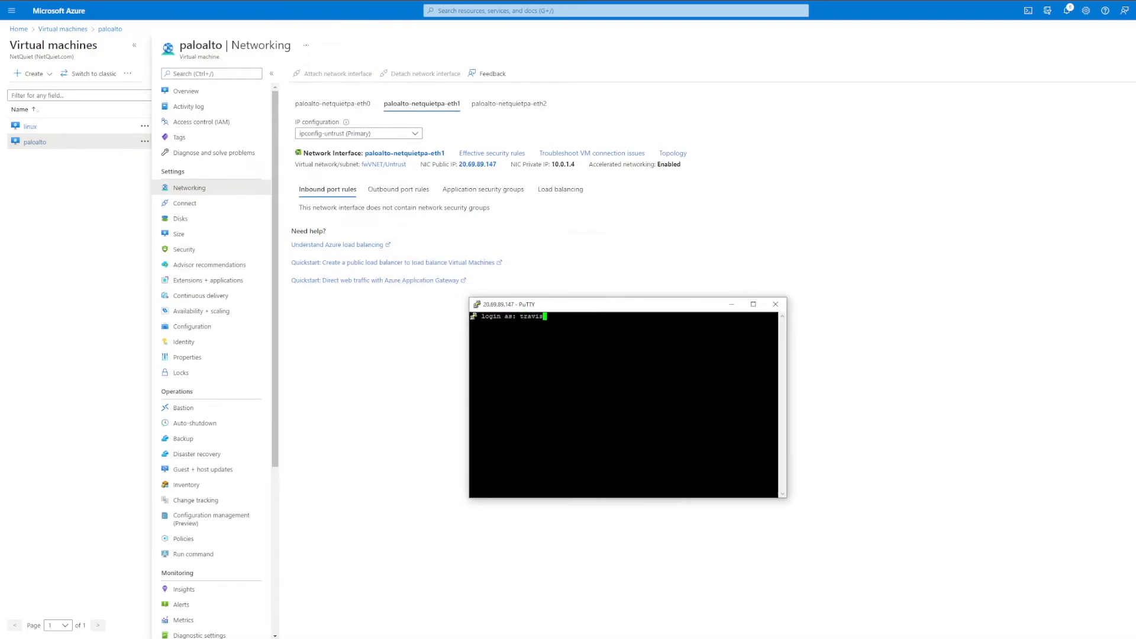
key("Return")
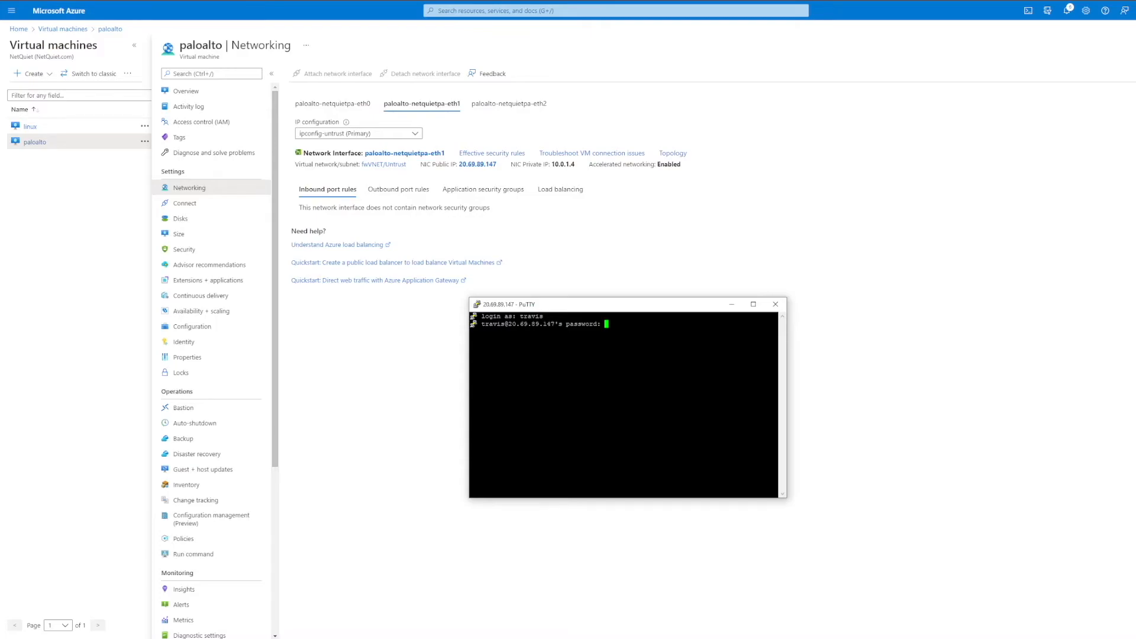
key("Return")
left_click_drag(778, 493, 478, 493)
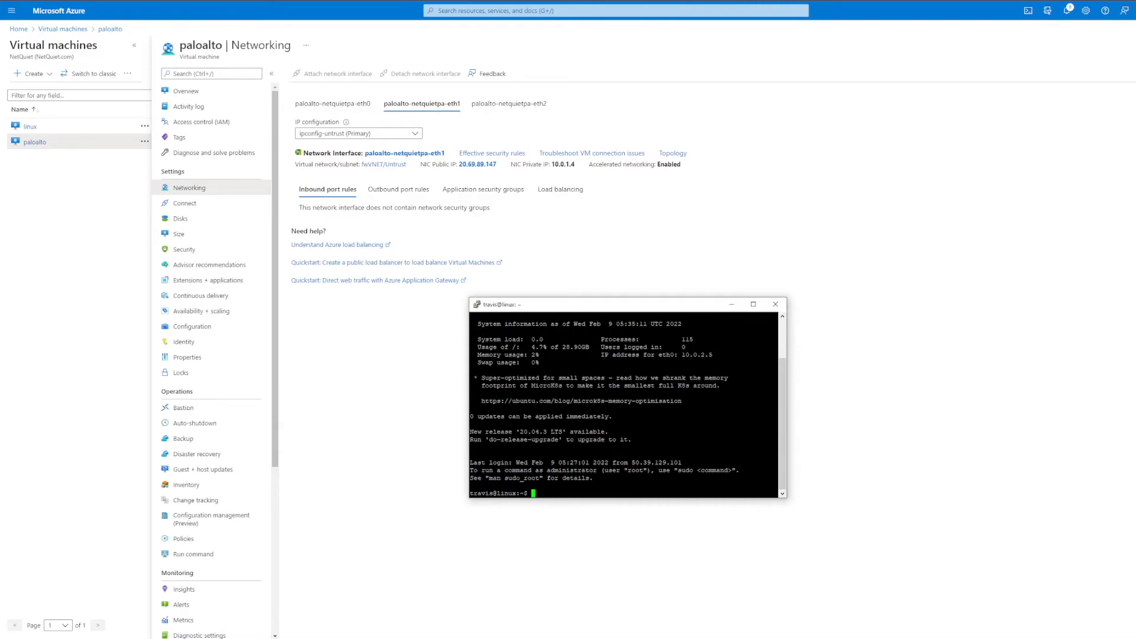
Step: Test the linux VM's internet access by pinging 8.8.8.8, stop the ping, and move the terminal clear of the interface details
type("ping 8.8.8.8")
key("Return")
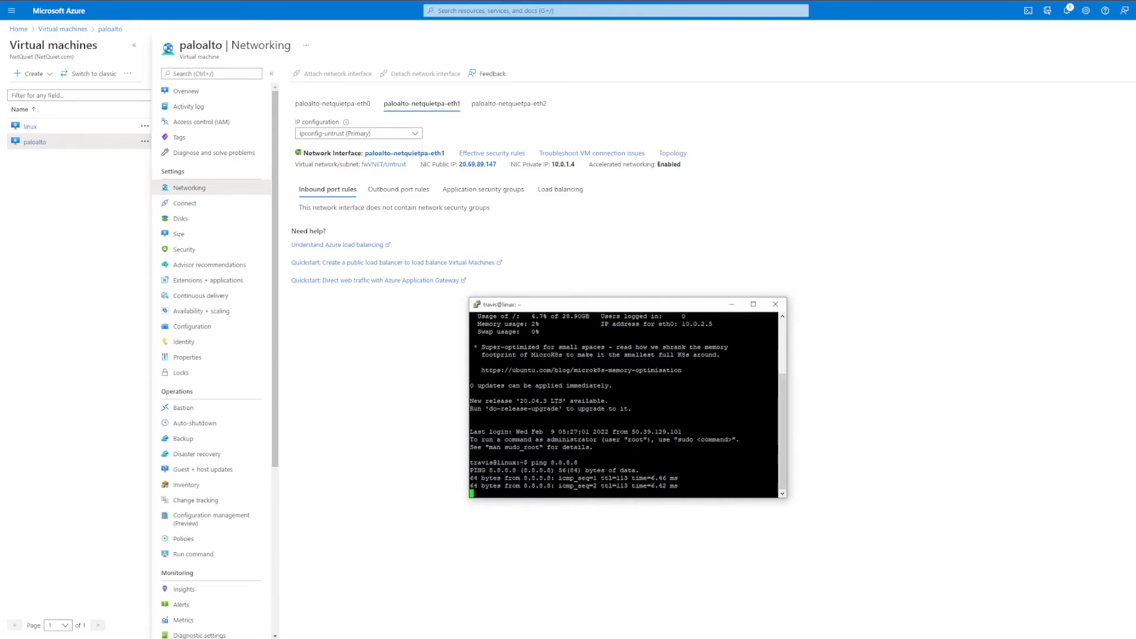
key("ctrl+c")
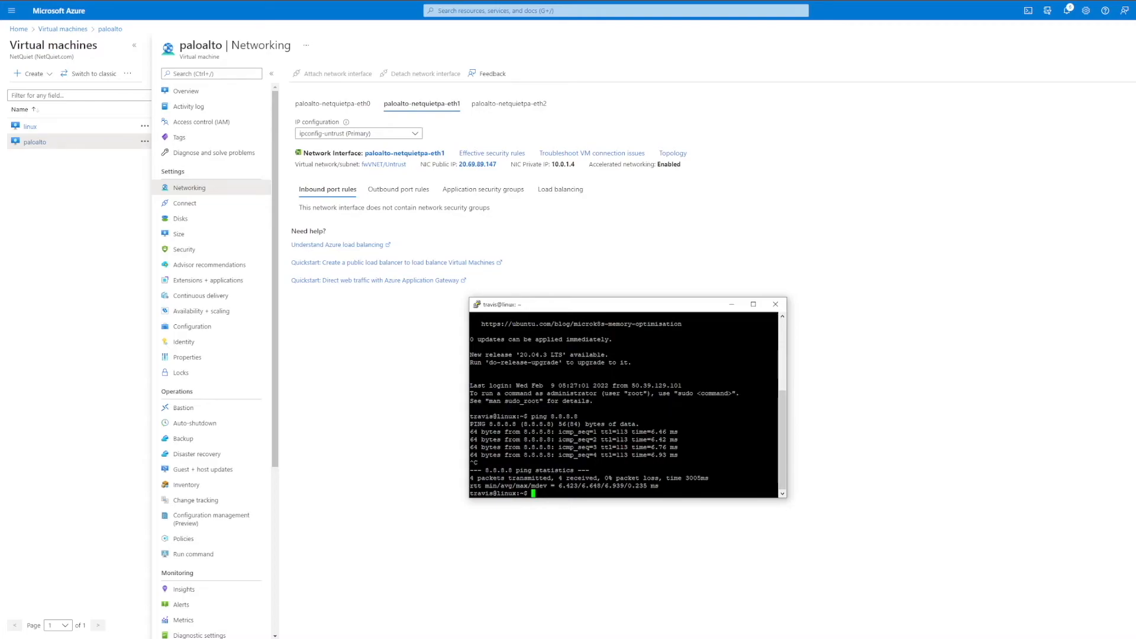
left_click_drag(594, 309, 699, 262)
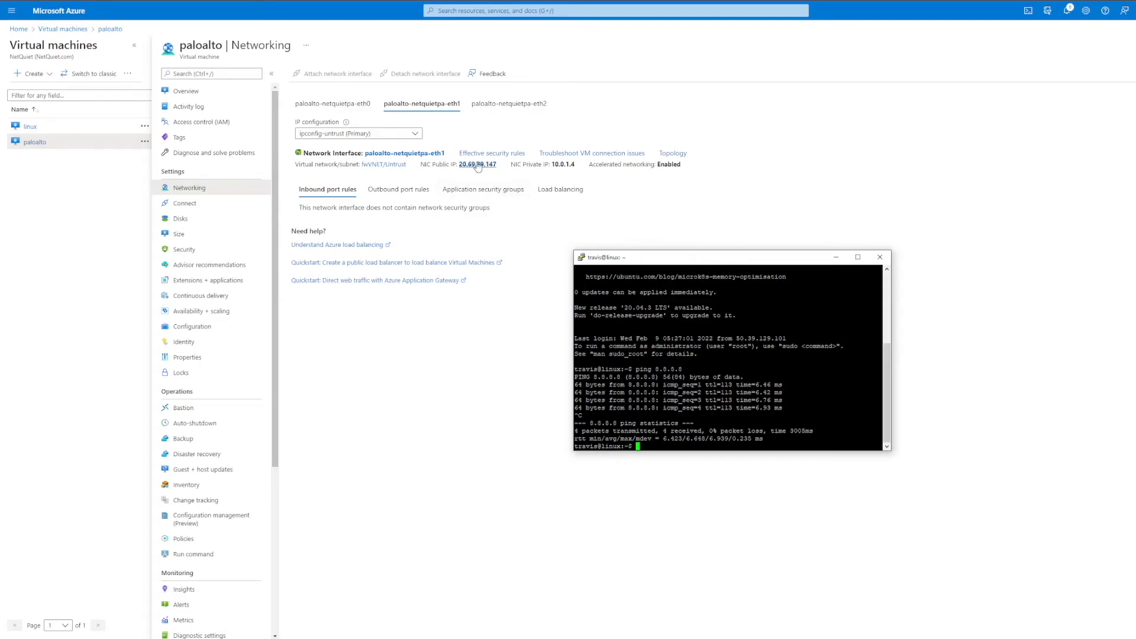
left_click_drag(682, 262, 689, 254)
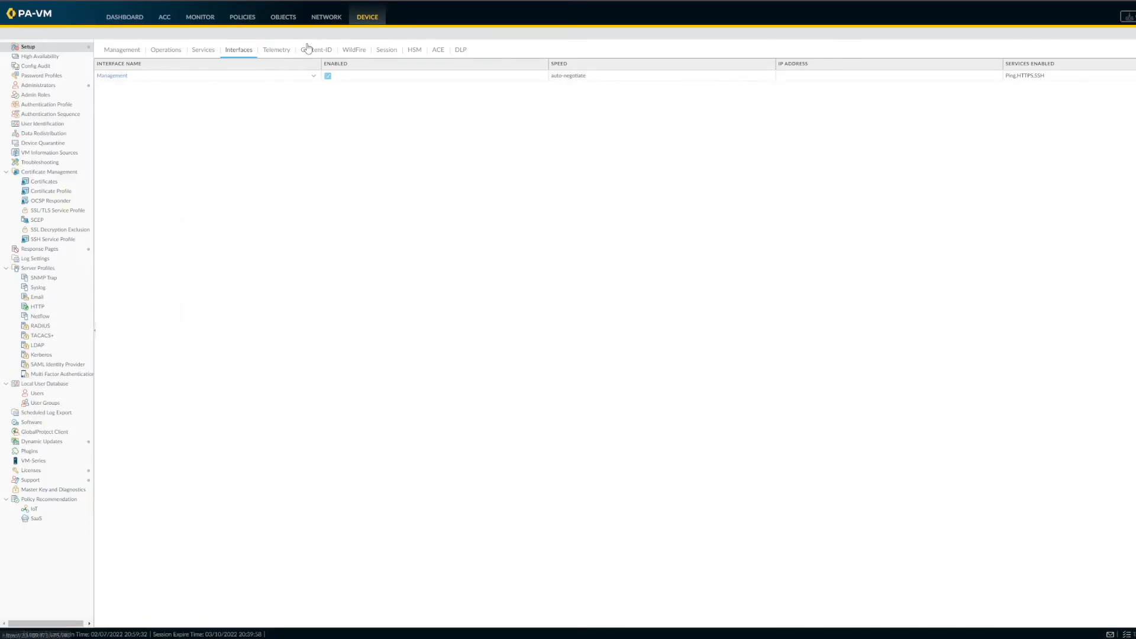
Step: Return to the PA-VM firewall and review its virtual routers, Ethernet interfaces and security policy rules
left_click(320, 17)
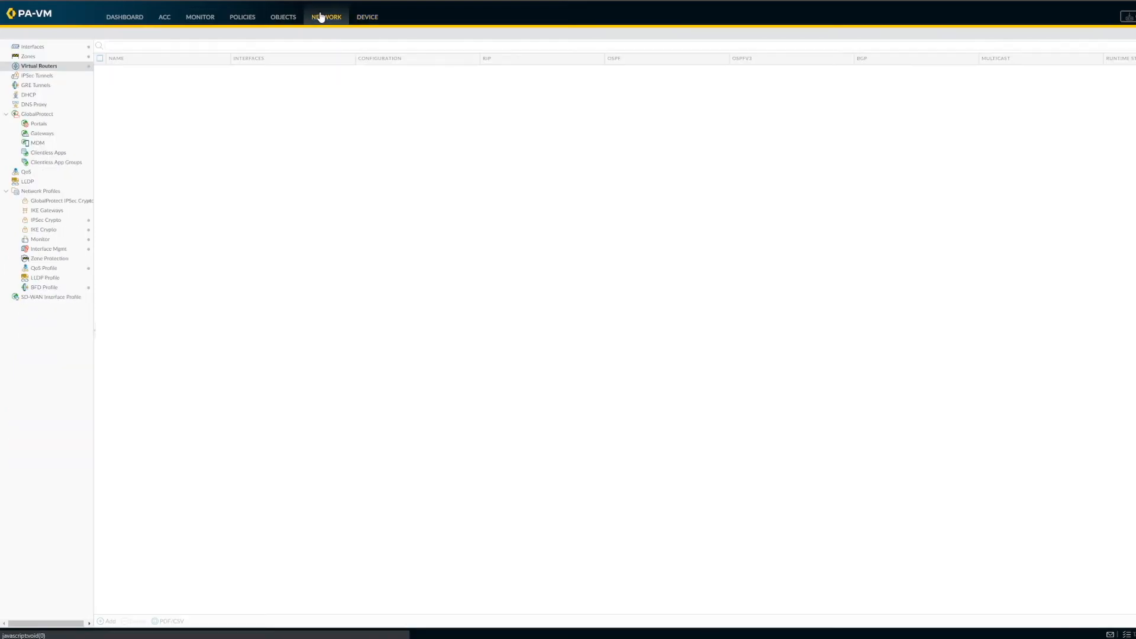
left_click(49, 49)
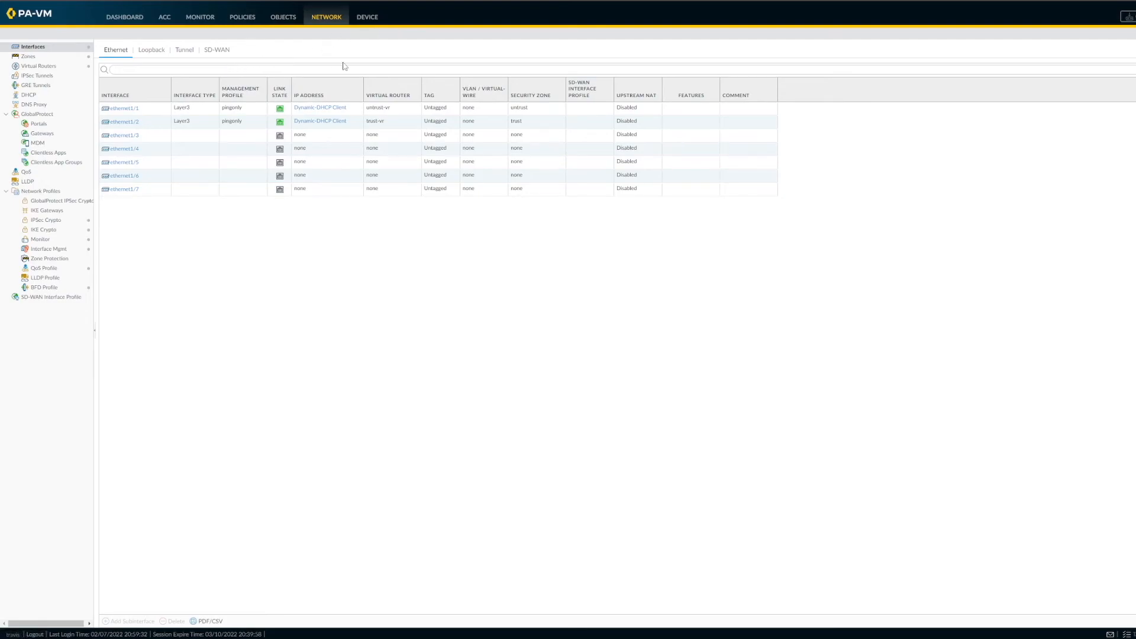
left_click(254, 23)
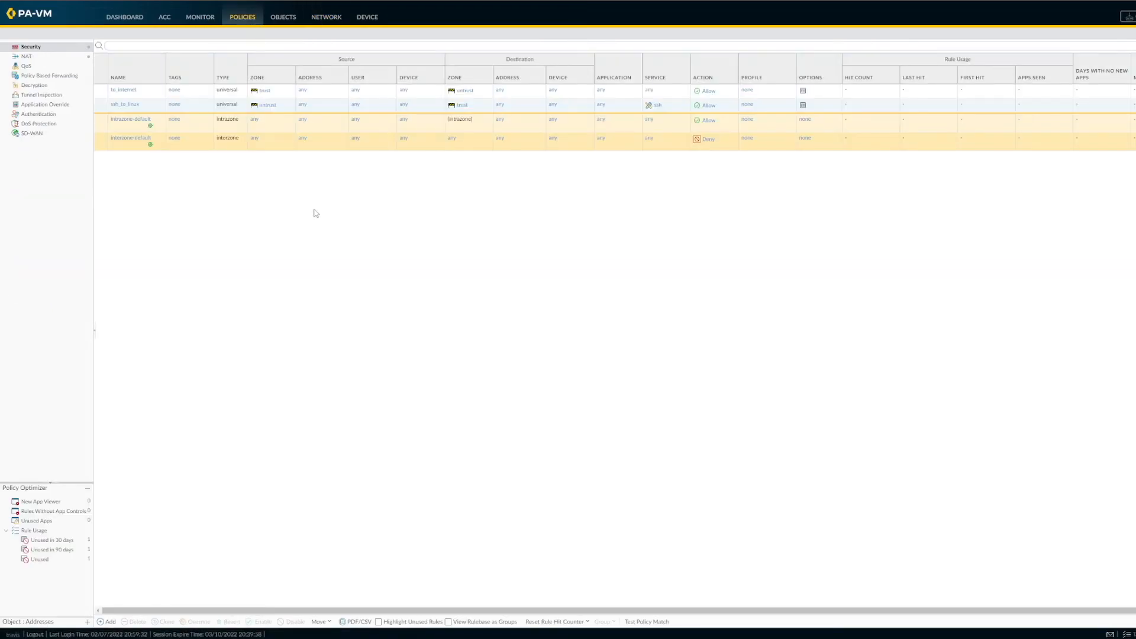